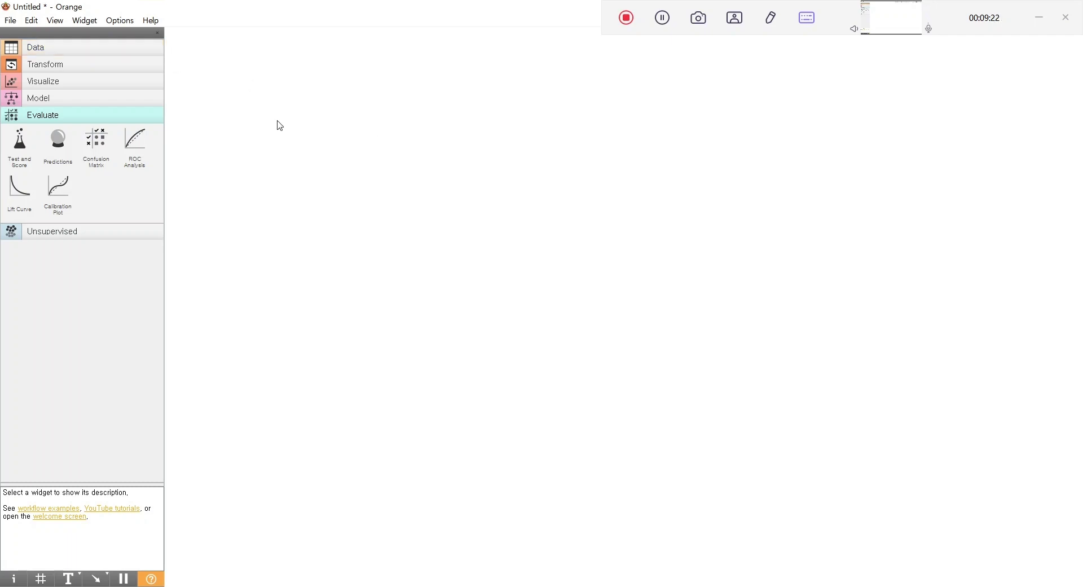
Add a Datasets widget to the empty canvas and open its list of online datasets.
click(128, 54)
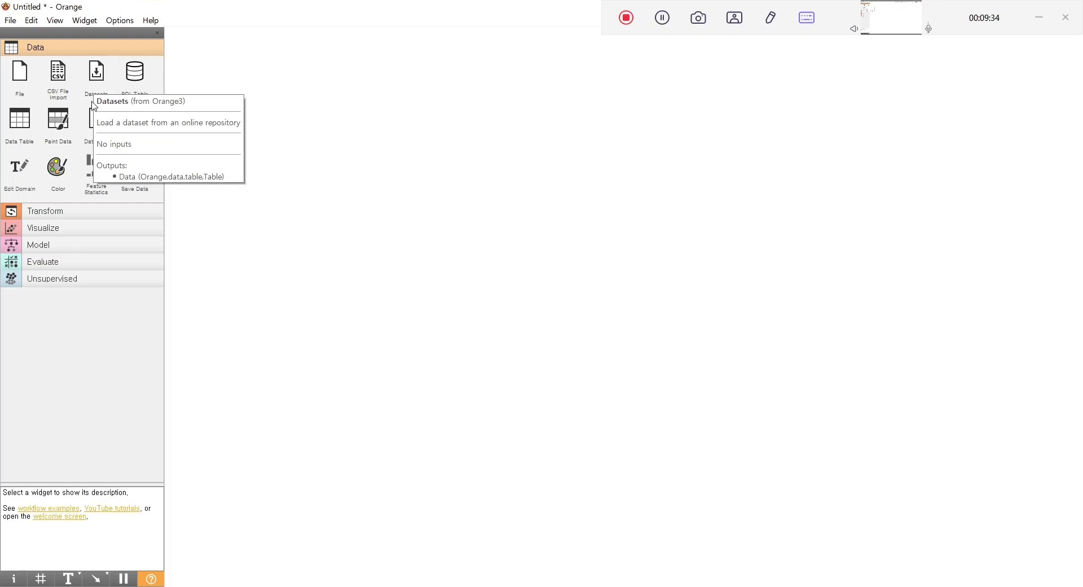
drag(97, 83, 247, 112)
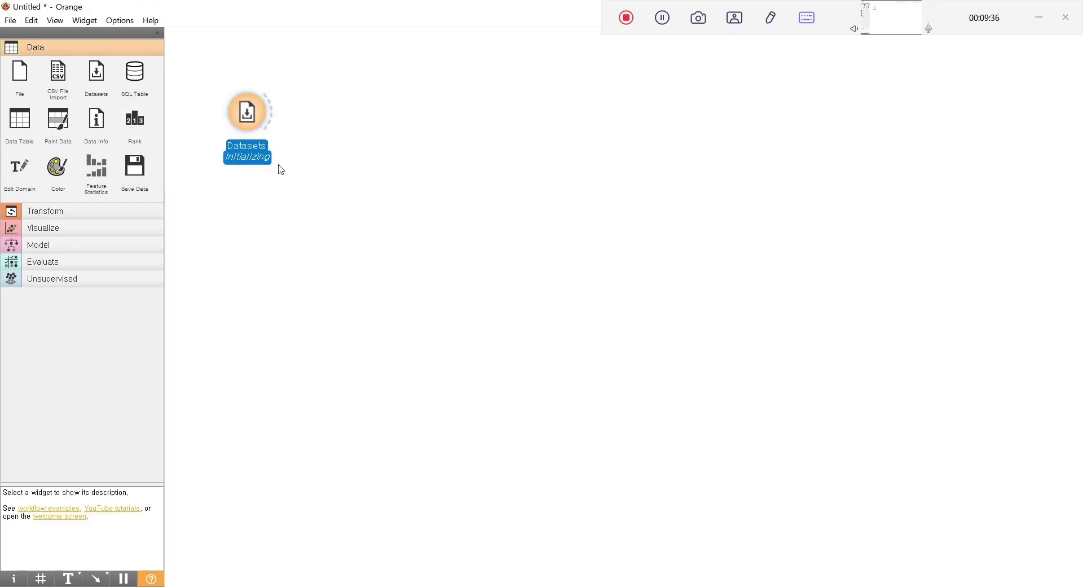
double_click(253, 114)
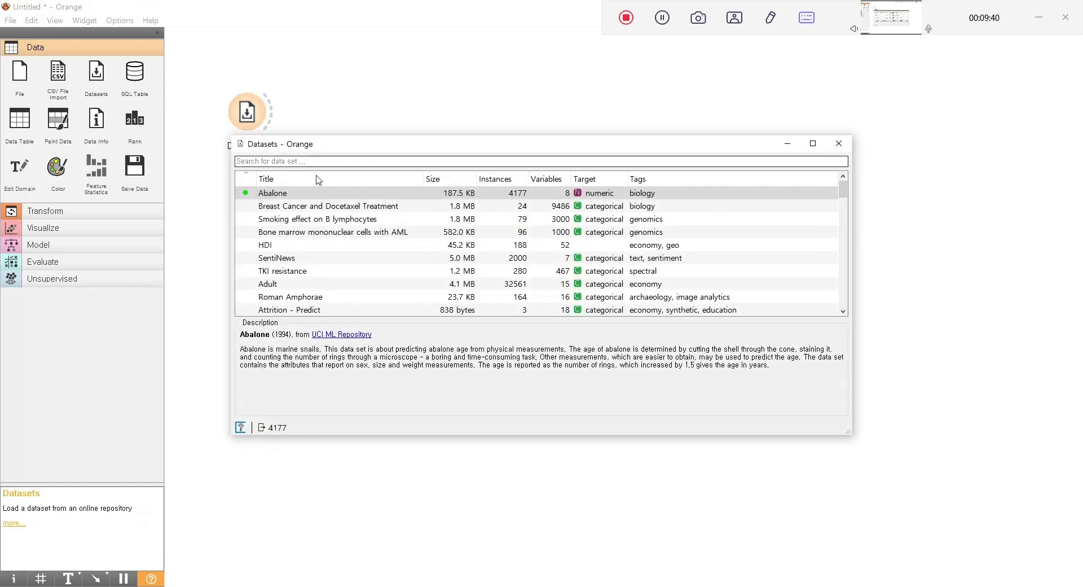
Browse the list of available datasets, return to Abalone at its beginning, and close the list.
scroll(342, 220, down, 10)
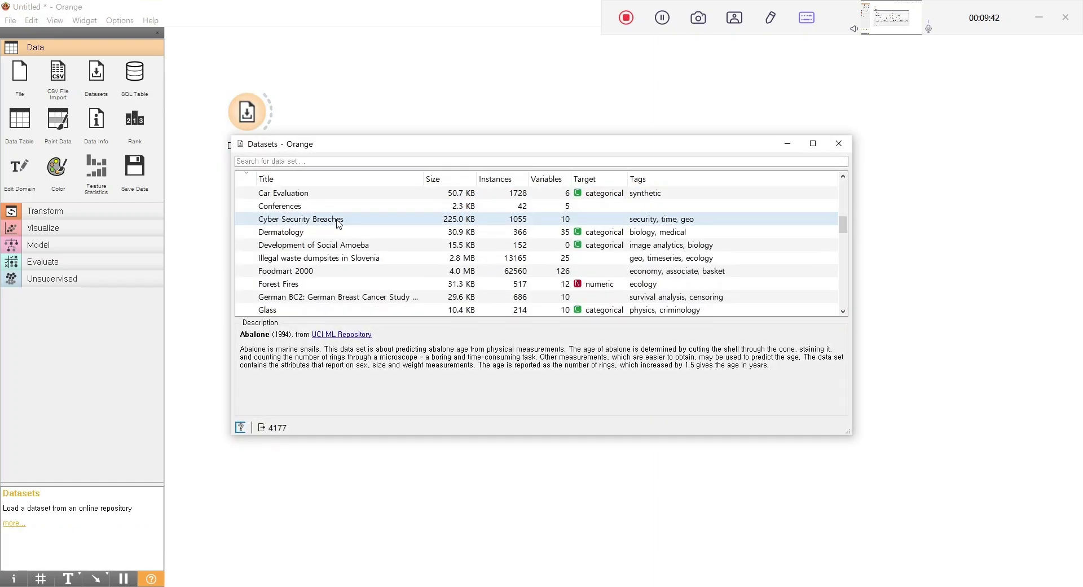
scroll(338, 225, down, 15)
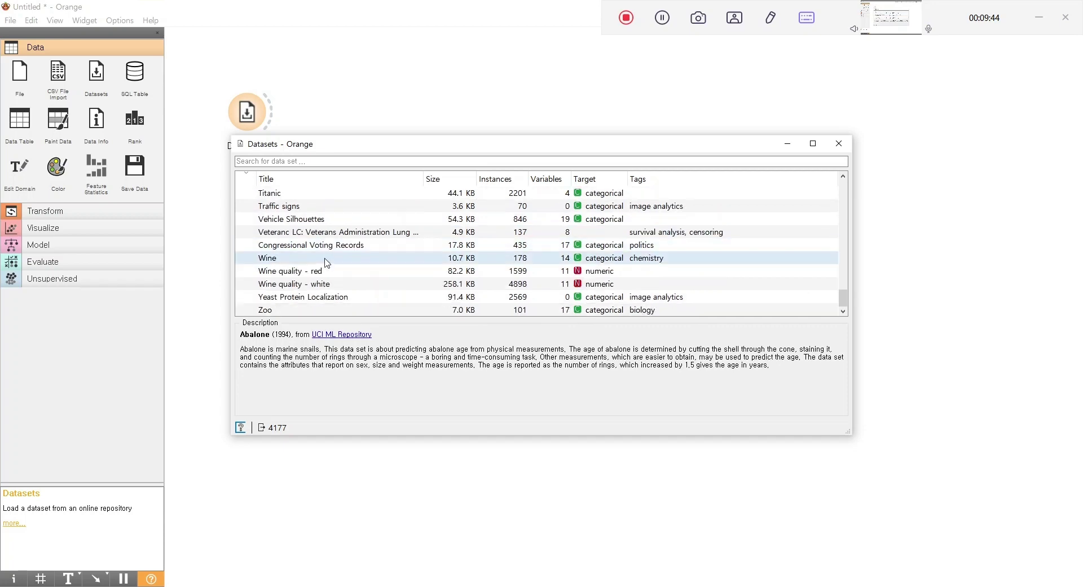
scroll(327, 265, up, 8)
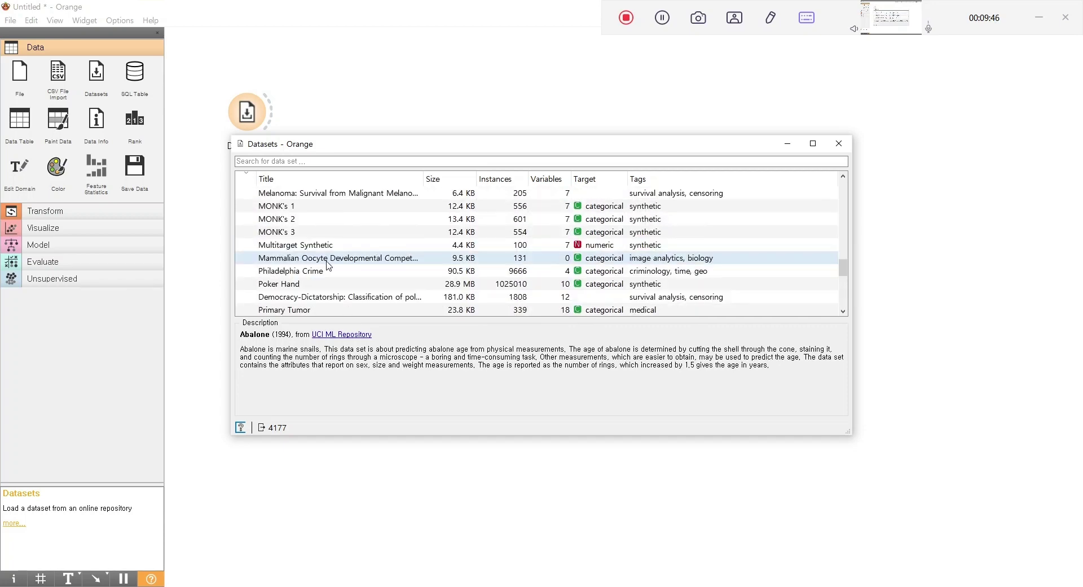
scroll(437, 269, up, 5)
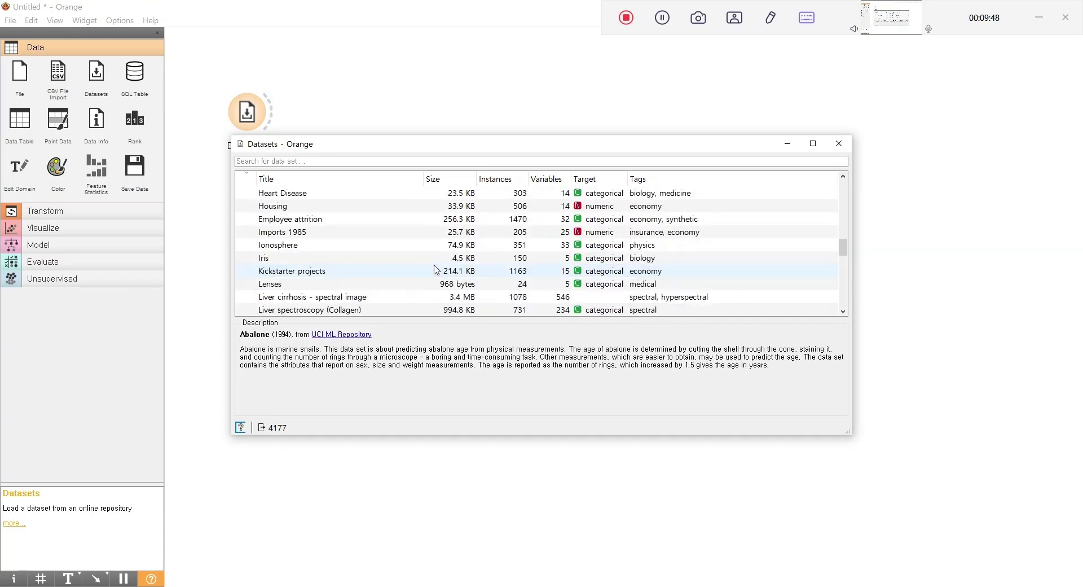
scroll(437, 269, up, 12)
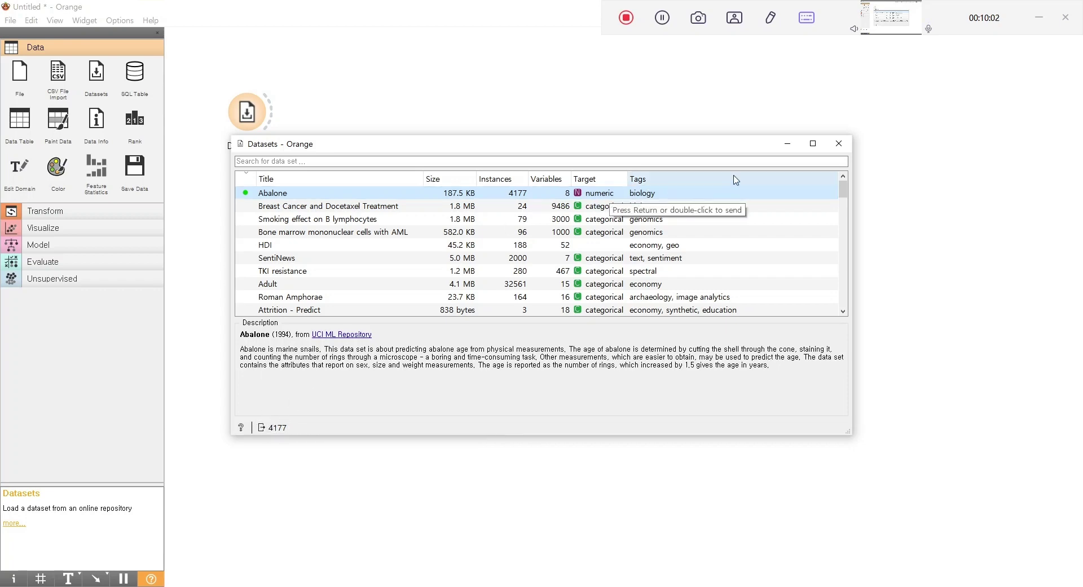
click(839, 146)
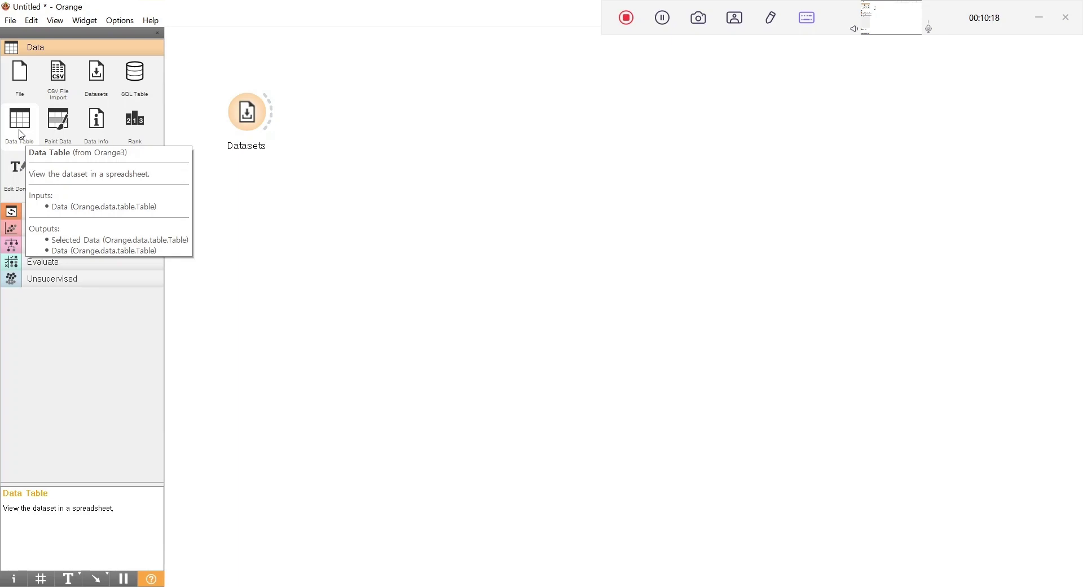
Add a Data Table fed by the Datasets widget and open it full screen to view the Abalone rows.
mouse_move(20, 134)
mouse_down()
mouse_move(336, 105)
mouse_move(324, 113)
mouse_move(356, 121)
mouse_up()
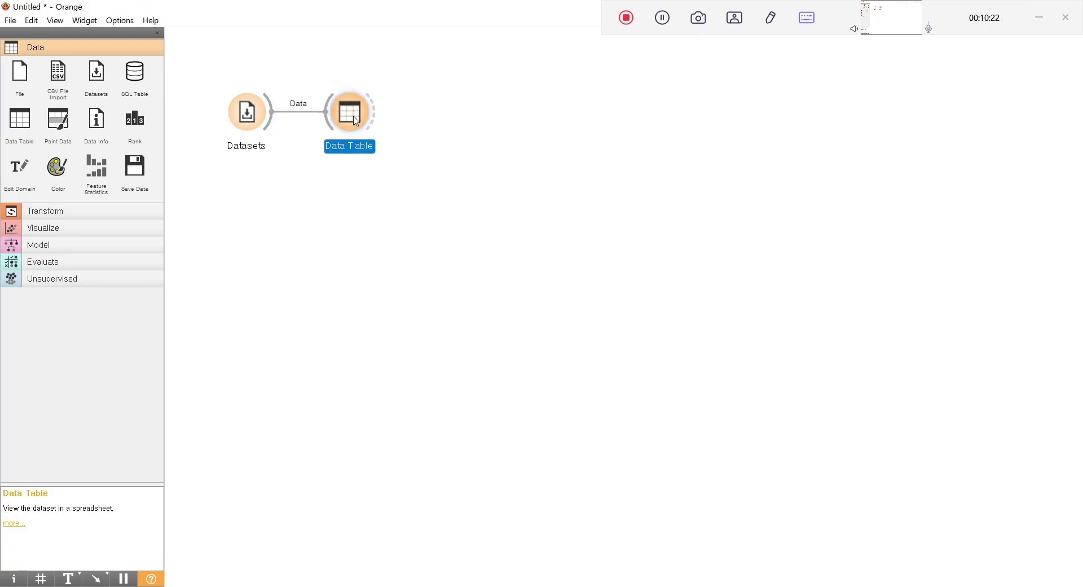
double_click(356, 119)
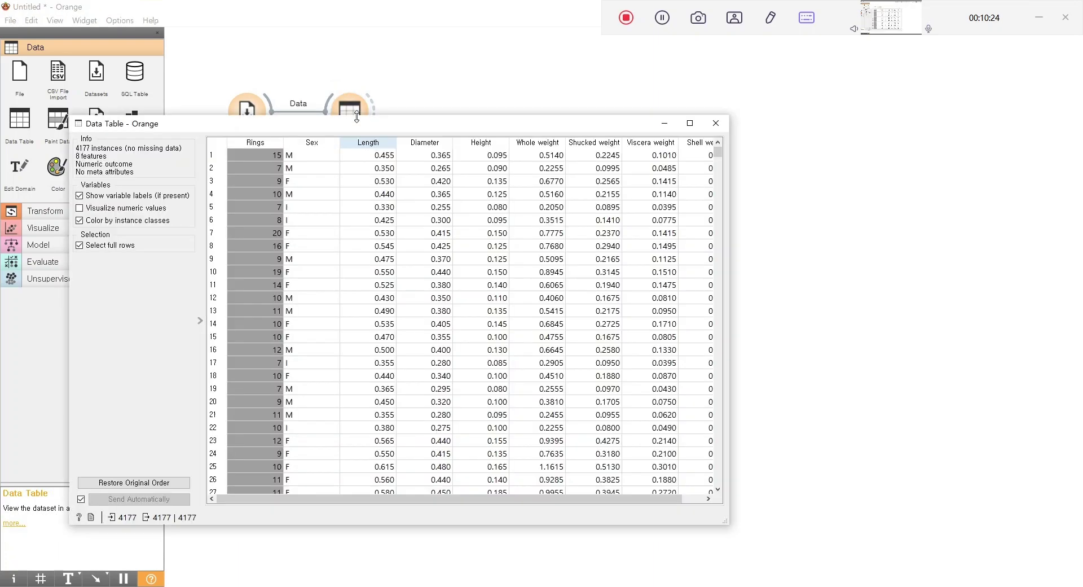
click(690, 124)
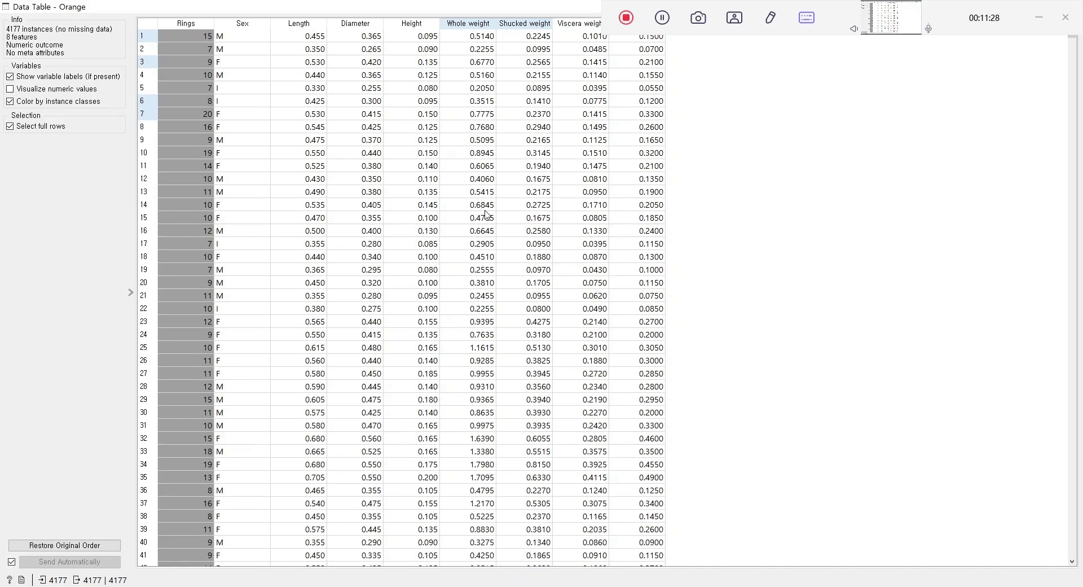
Switch to PowerPoint to read the Abalone Dataset slide describing the variables, and return to Orange to close the data table.
click(373, 586)
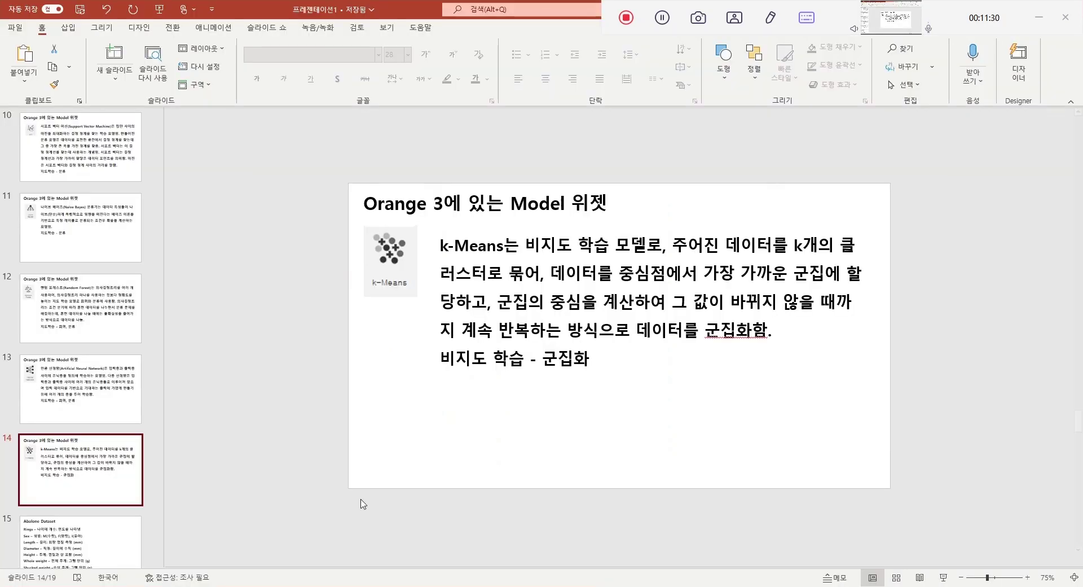
scroll(81, 407, down, 2)
click(81, 425)
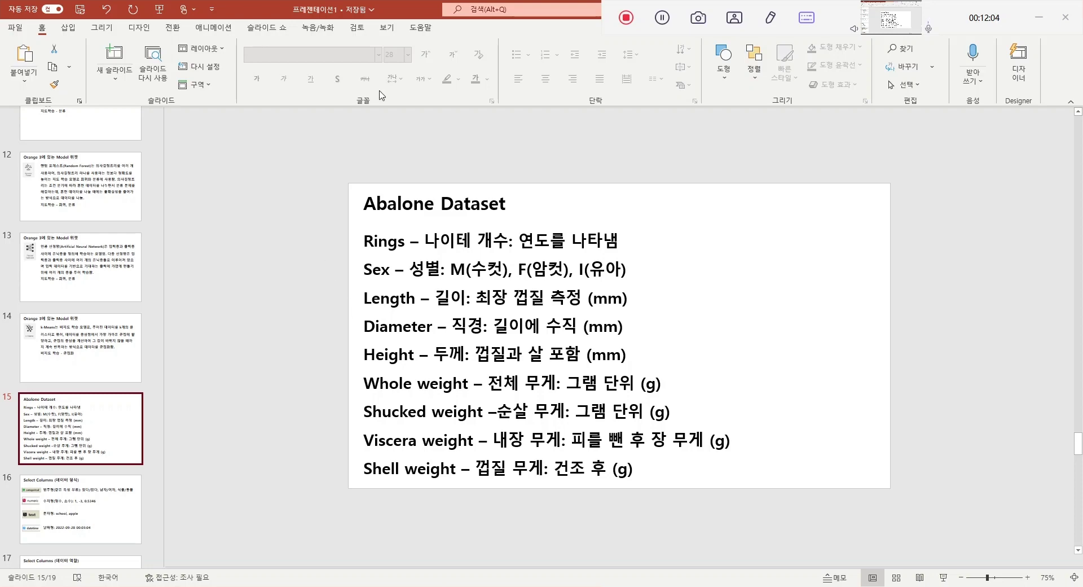
drag(405, 4, 307, 168)
click(539, 164)
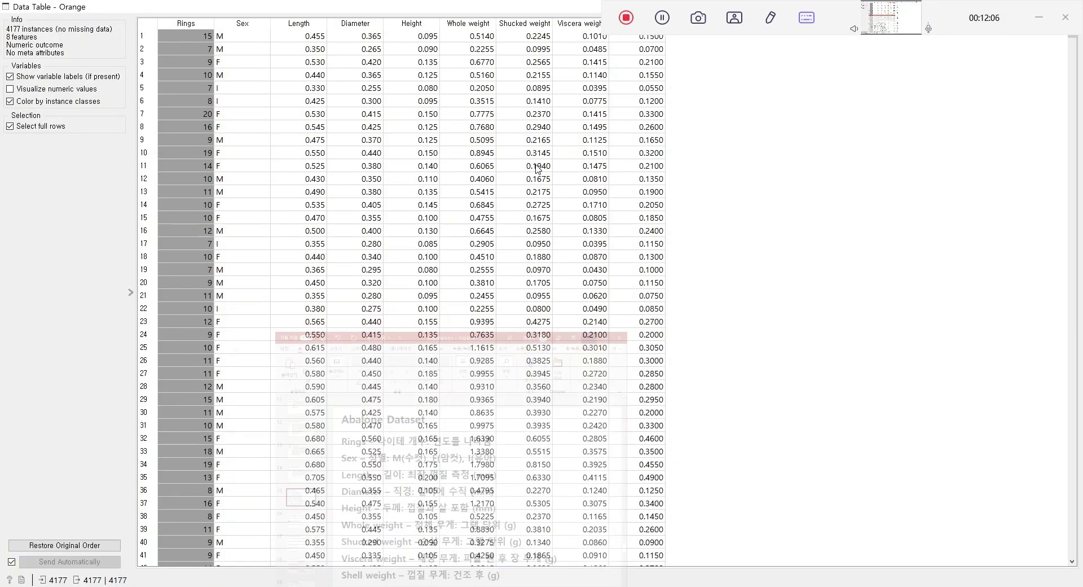
drag(496, 5, 398, 146)
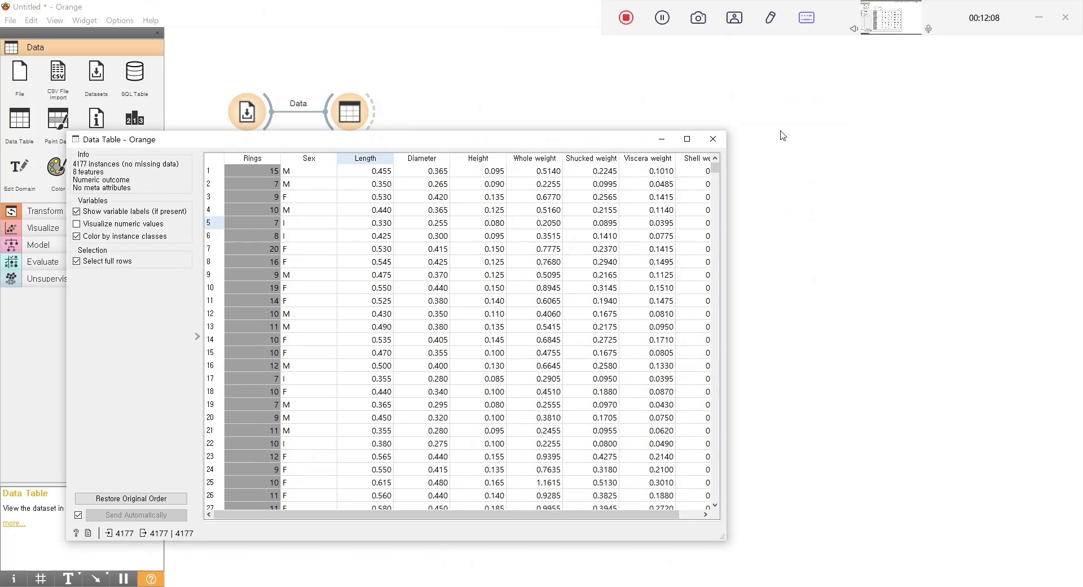
click(713, 139)
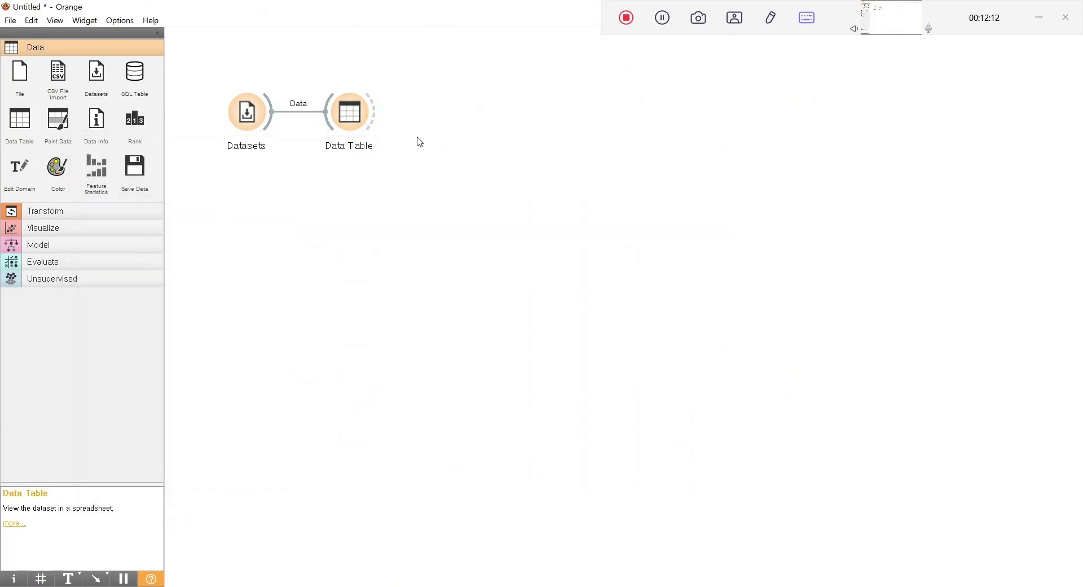
Add a Scatter Plot widget beside the Data Table, fed with the Abalone data, and open it full screen.
click(136, 229)
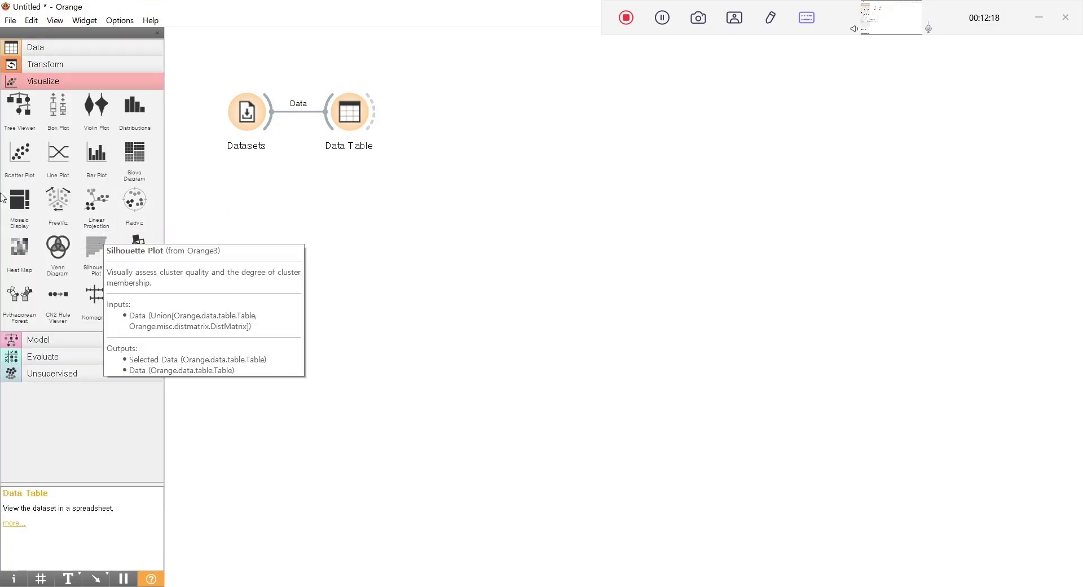
drag(20, 155, 477, 121)
double_click(475, 122)
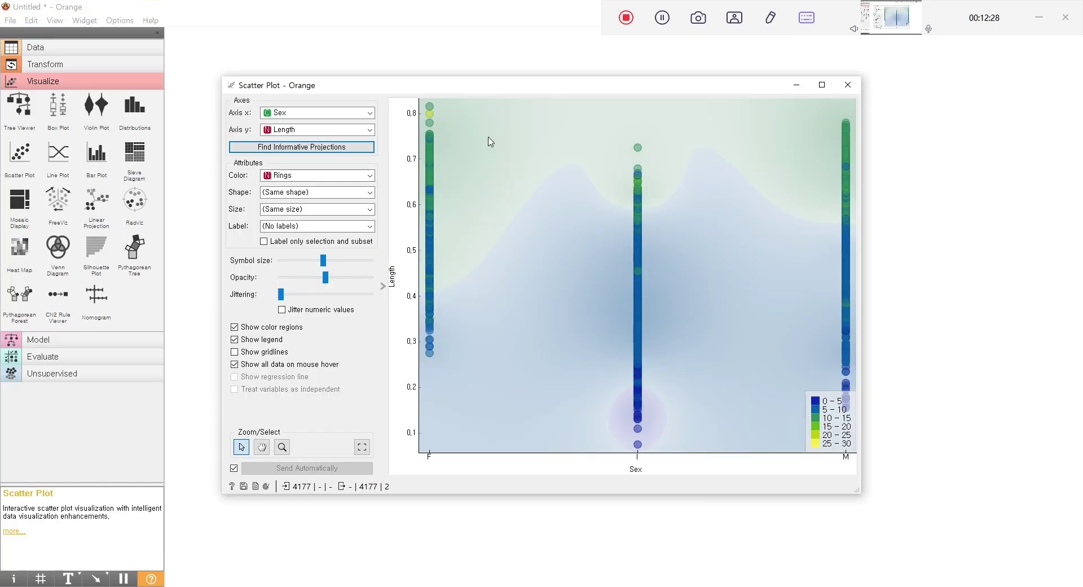
click(822, 81)
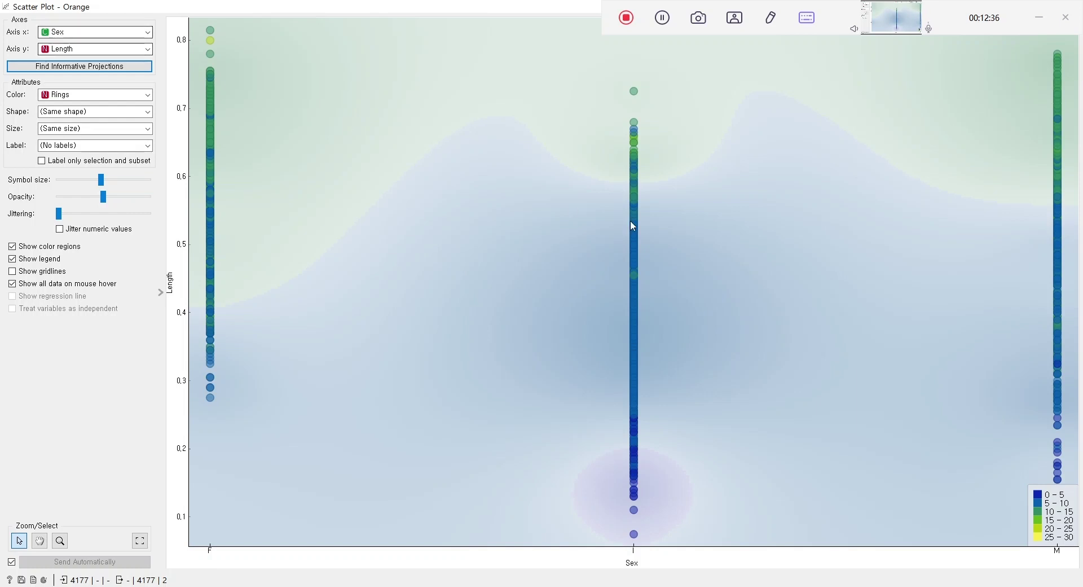
Set the scatter plot's y axis to Shucked weight and its x axis to Rings.
click(66, 55)
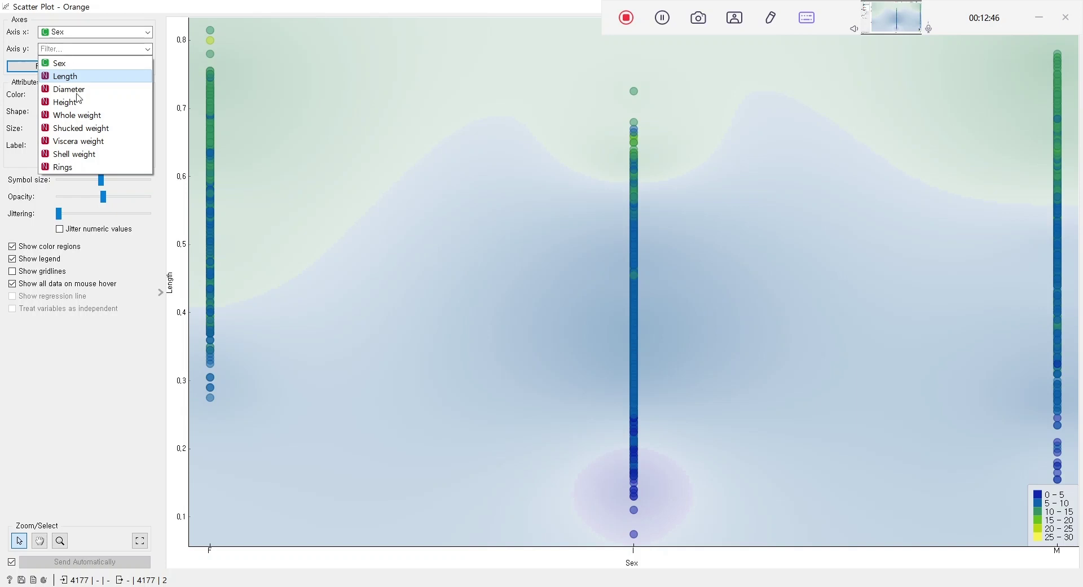
click(90, 128)
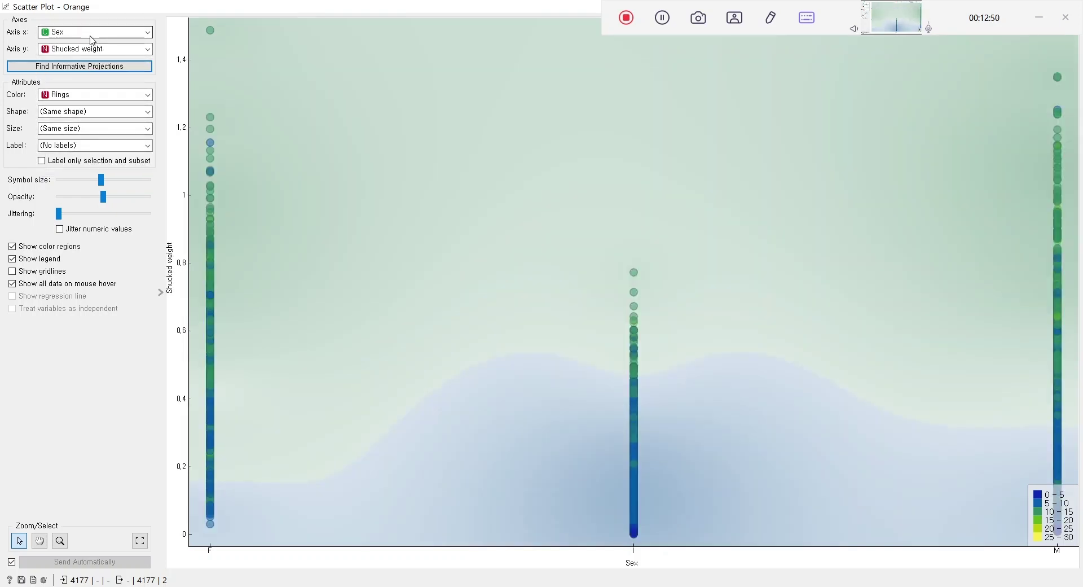
click(92, 34)
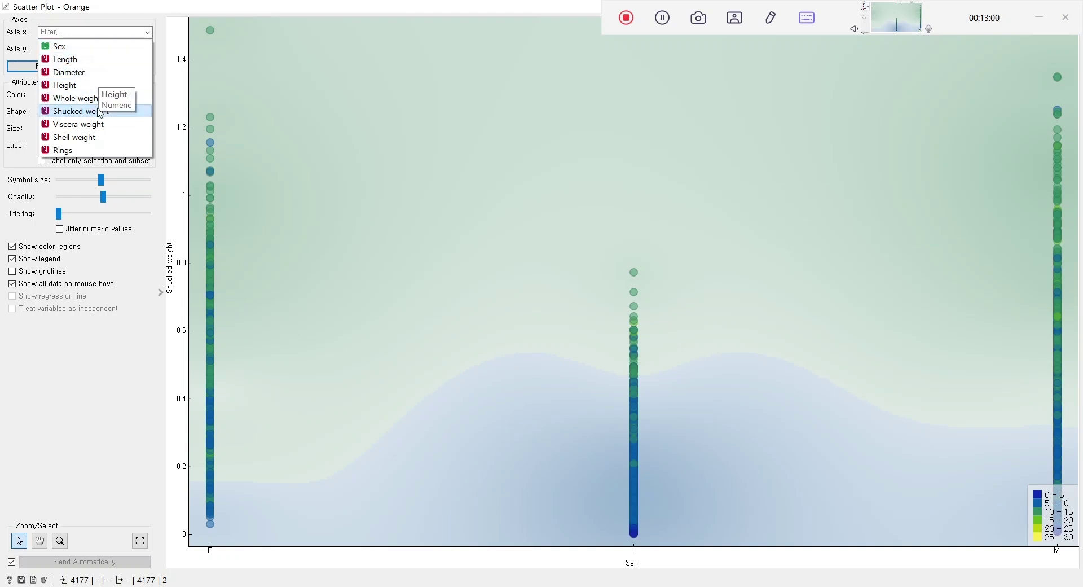
click(90, 152)
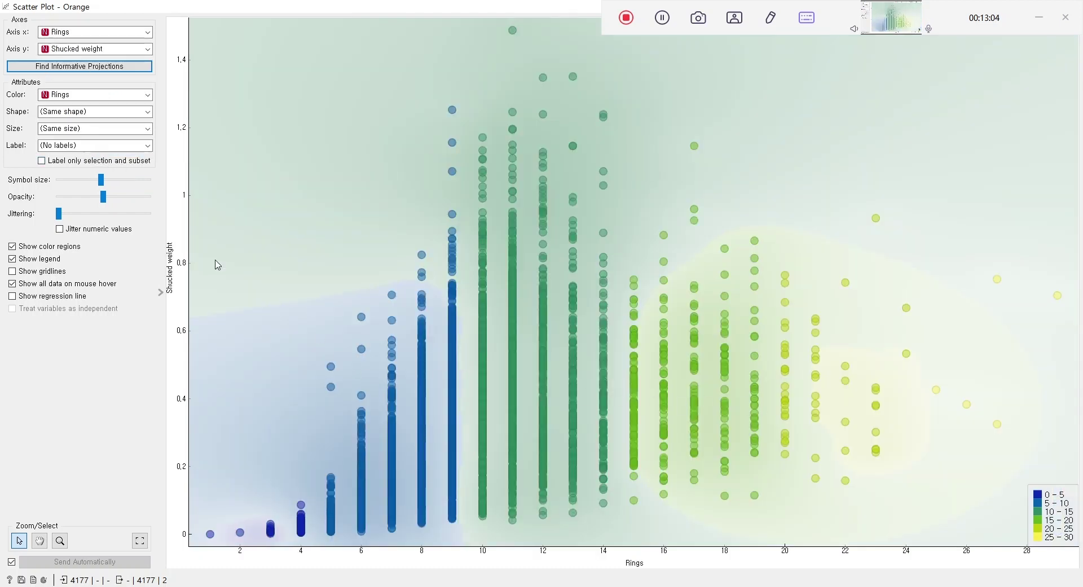
Plot Shucked weight against Length and inspect the details of individual data points.
click(80, 33)
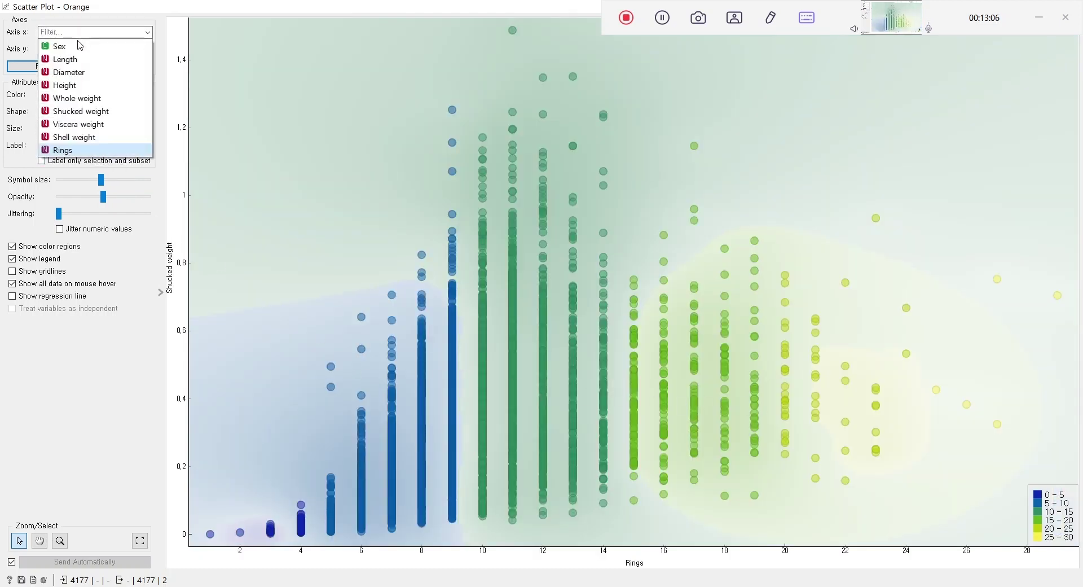
click(78, 64)
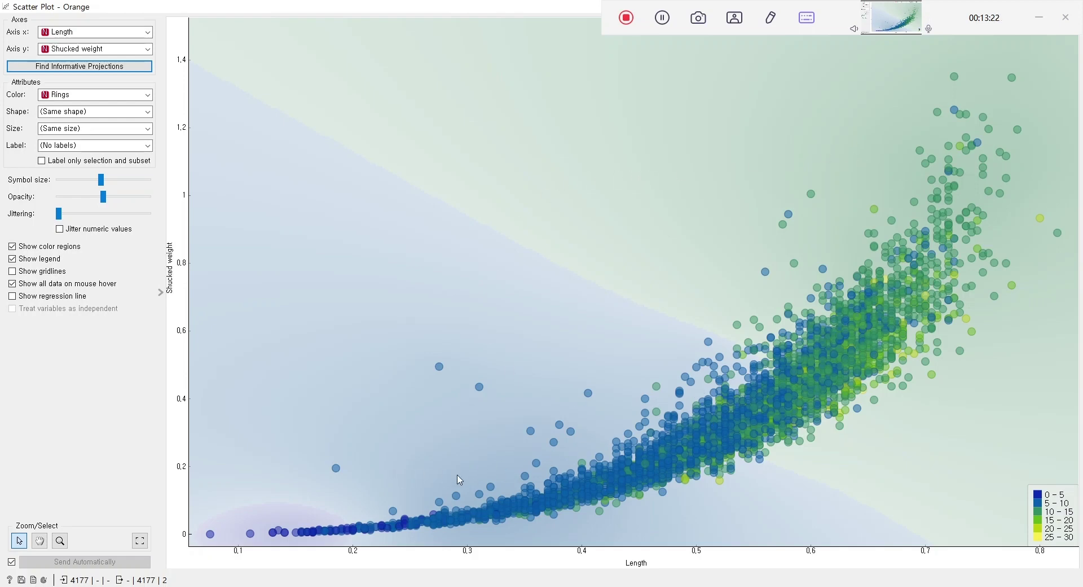
mouse_move(884, 296)
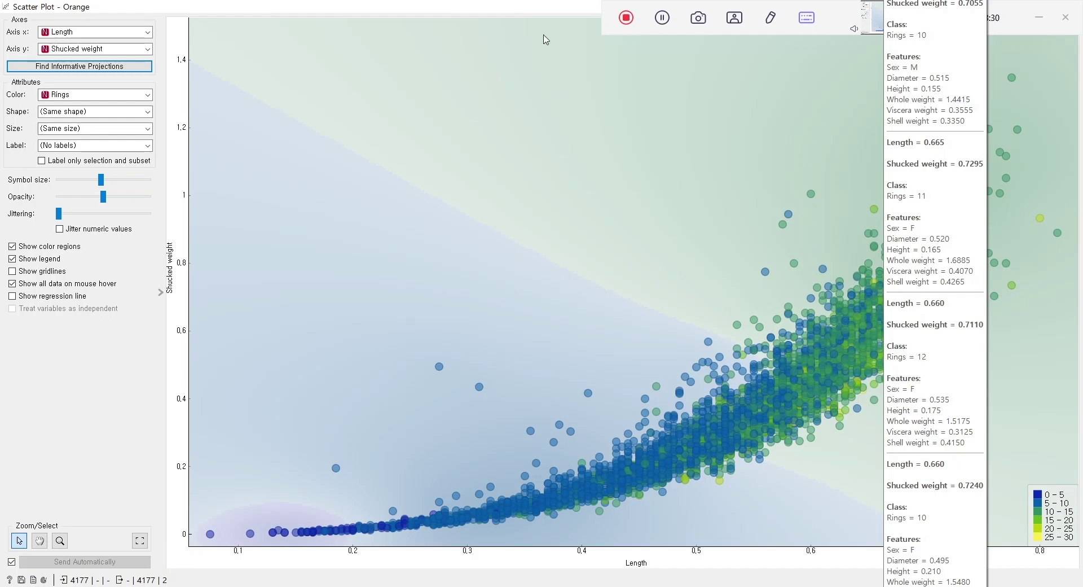
Examine how Shucked weight relates to Diameter, Height and Whole weight by plotting each on the x axis in turn.
click(125, 33)
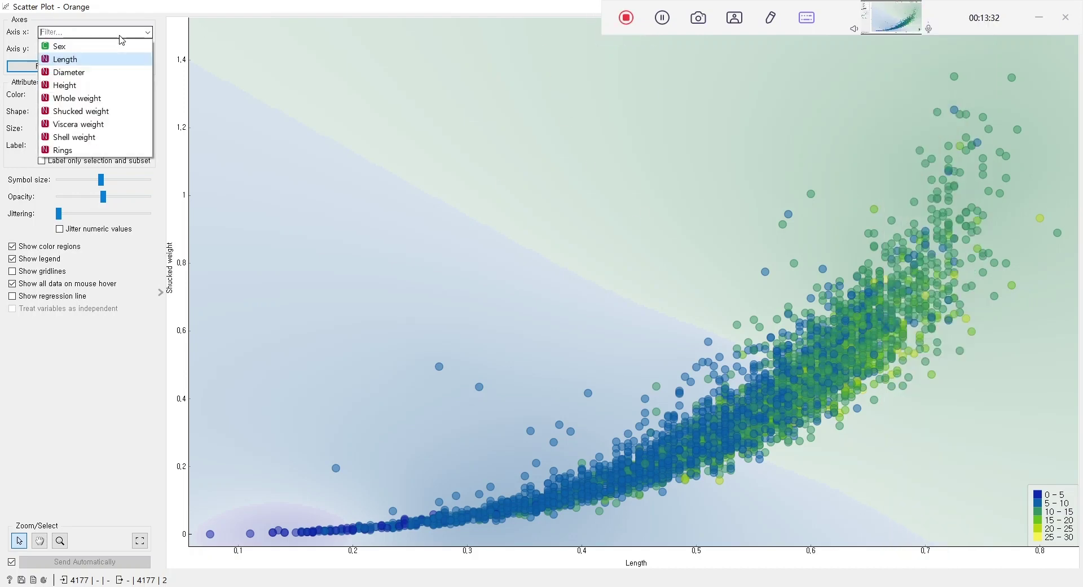
click(102, 73)
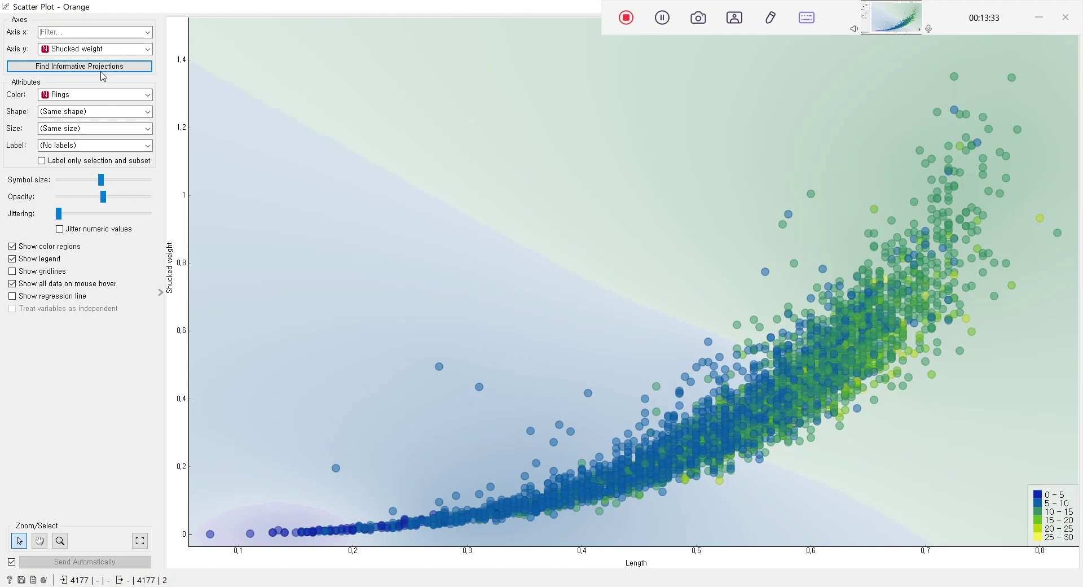
click(96, 32)
click(75, 87)
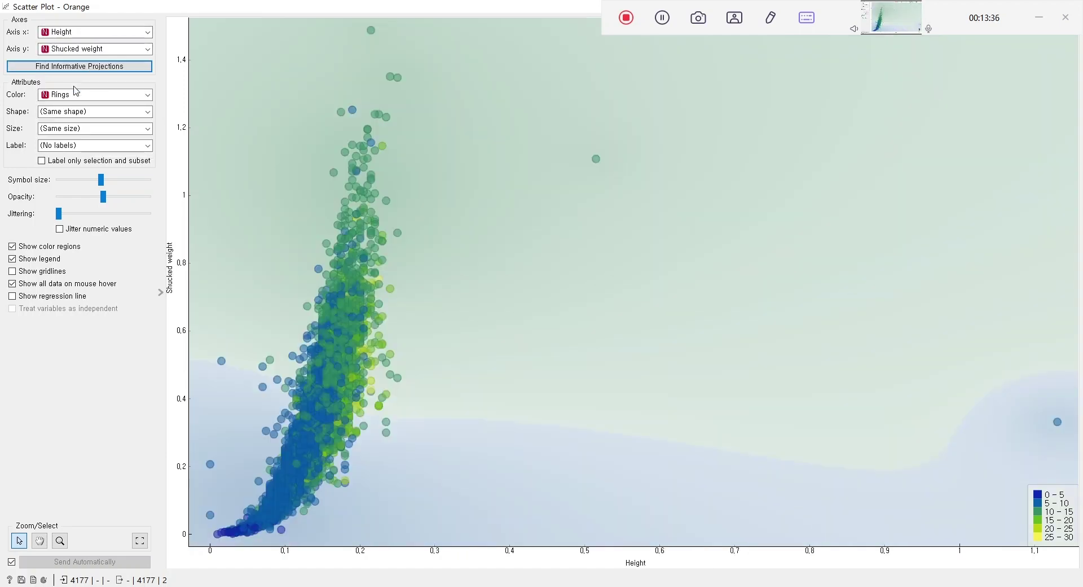
click(74, 35)
click(82, 90)
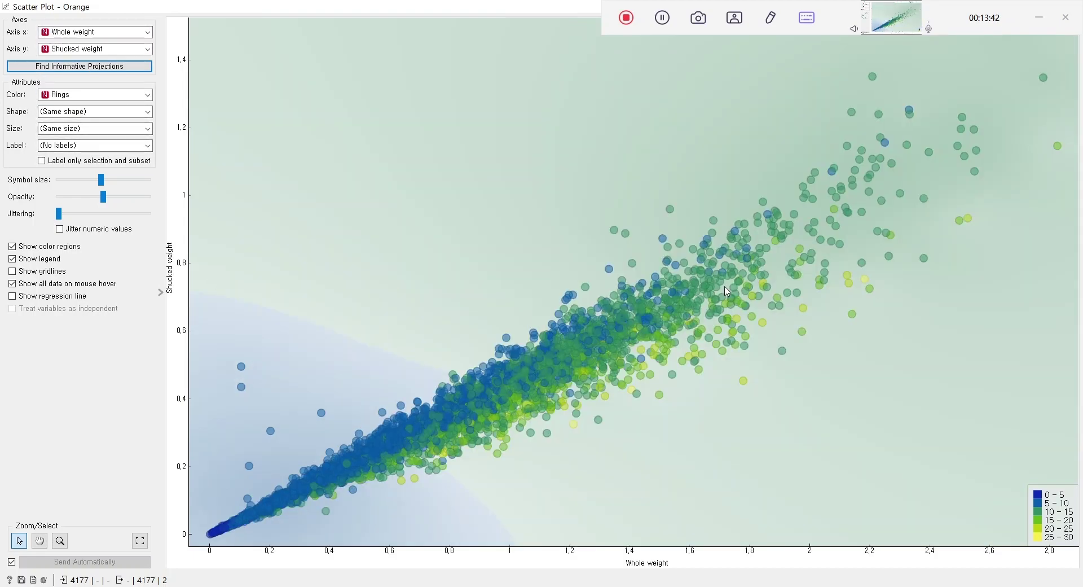
Plot Shucked weight against Viscera weight and Shell weight in turn, and leave the x axis set to Diameter.
click(85, 33)
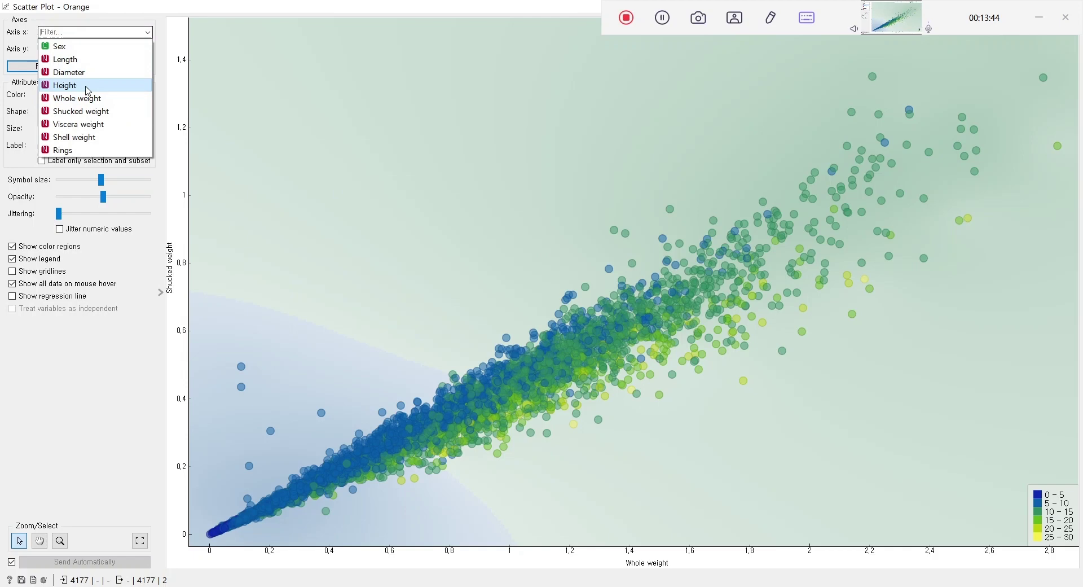
click(95, 128)
click(85, 32)
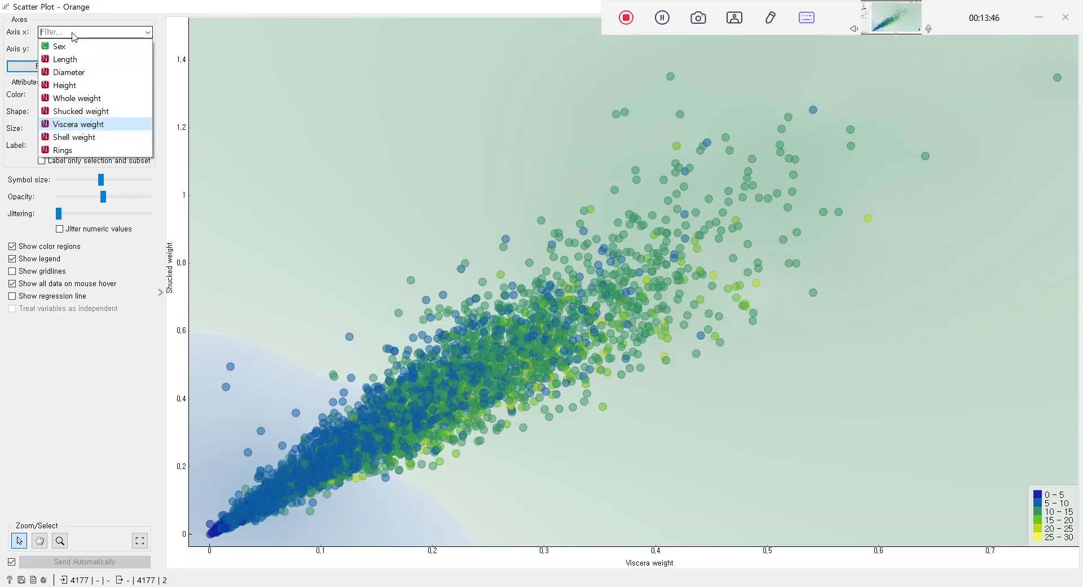
click(81, 136)
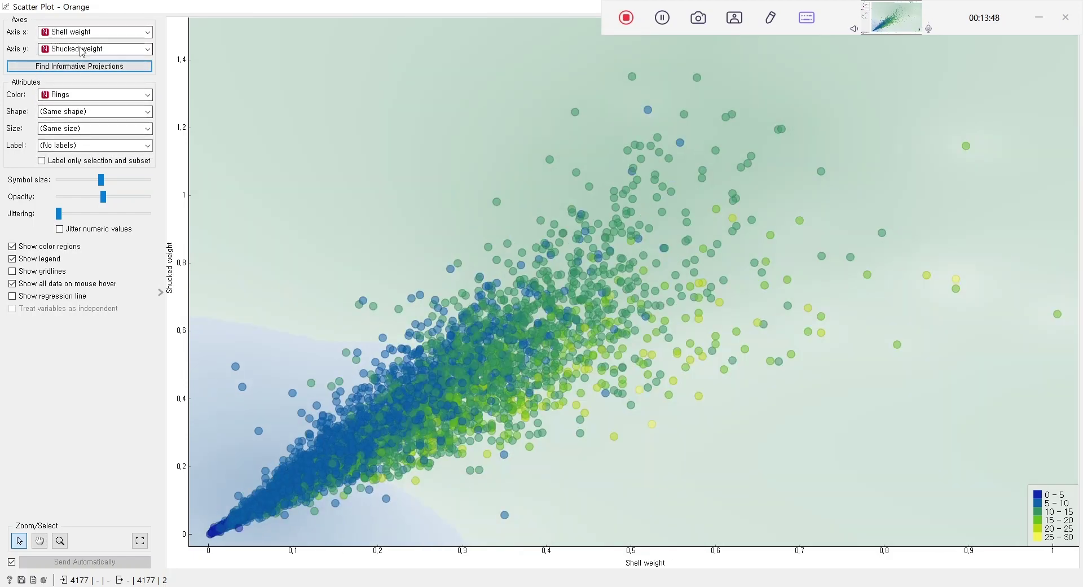
click(85, 32)
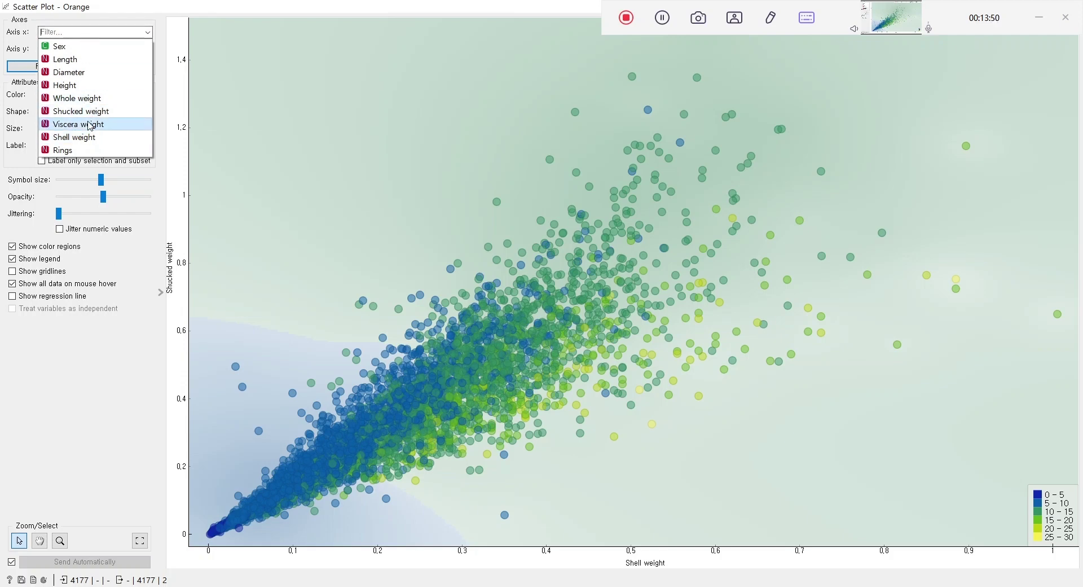
click(87, 73)
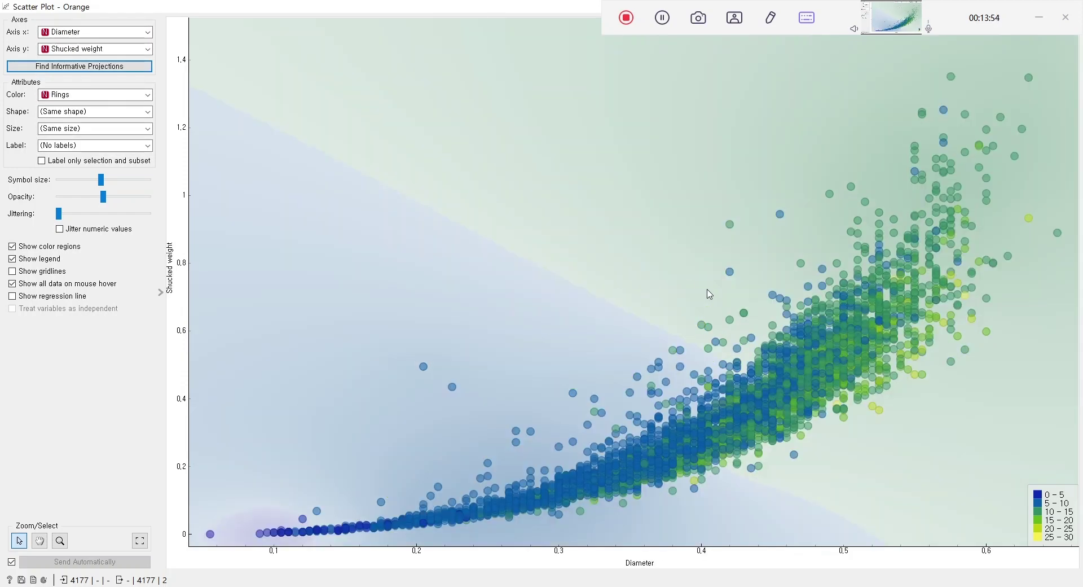
Try the plot without color regions, without the legend and with gridlines, returning each option to its original setting.
click(48, 252)
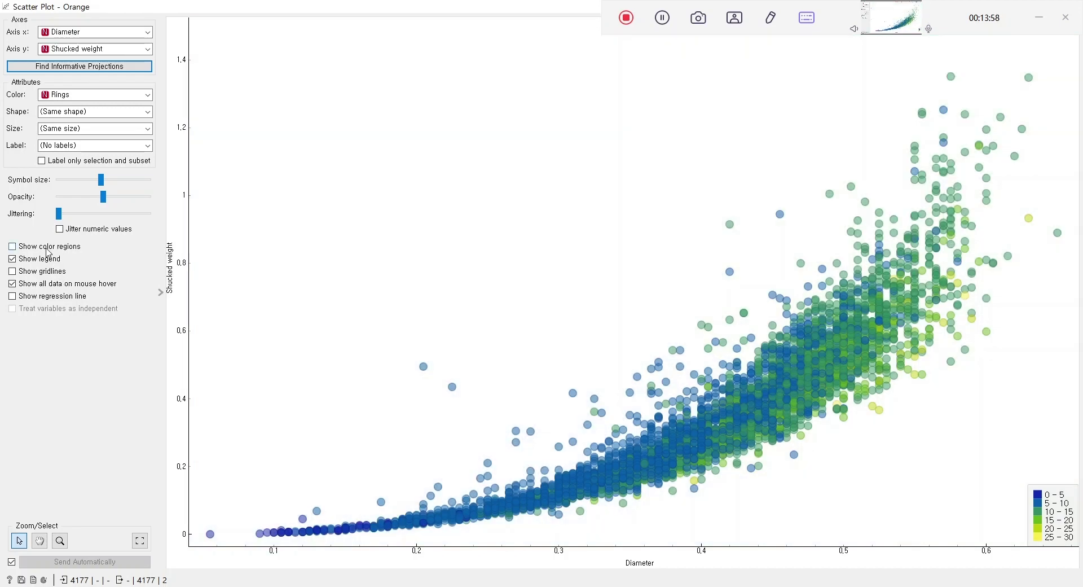
click(48, 251)
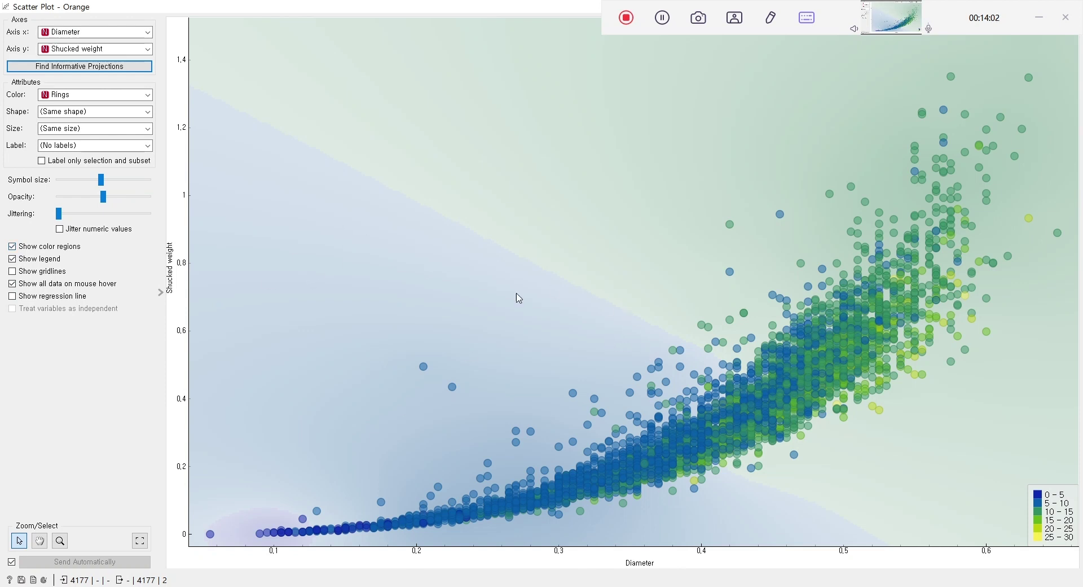
click(41, 259)
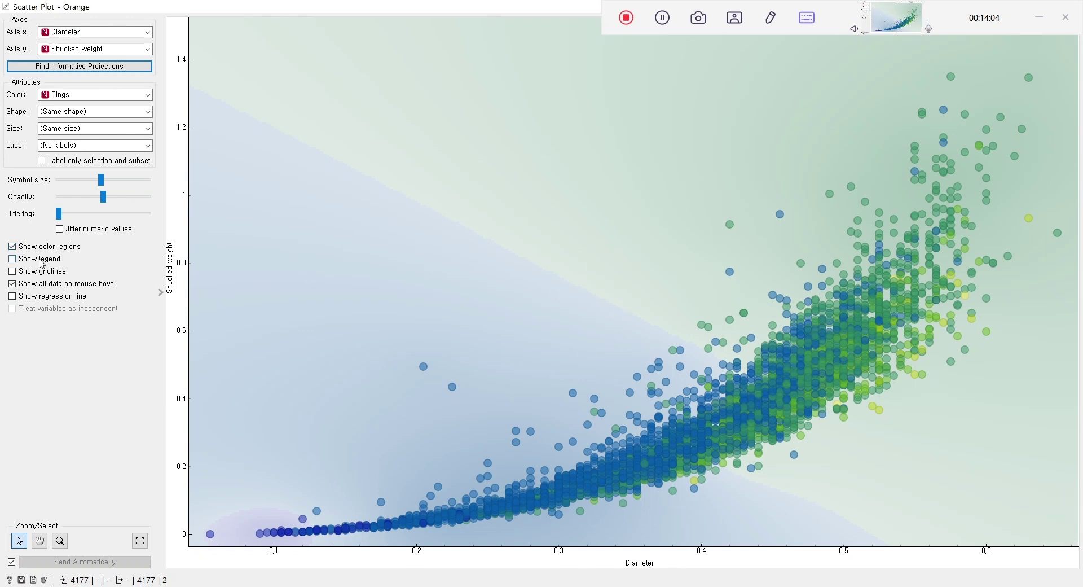
click(40, 259)
click(47, 272)
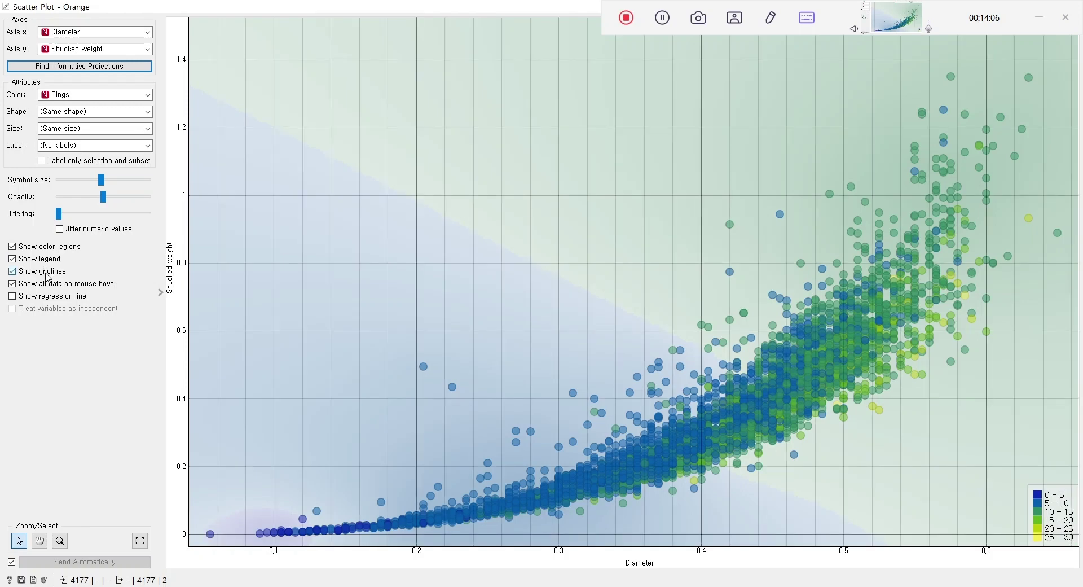
click(47, 278)
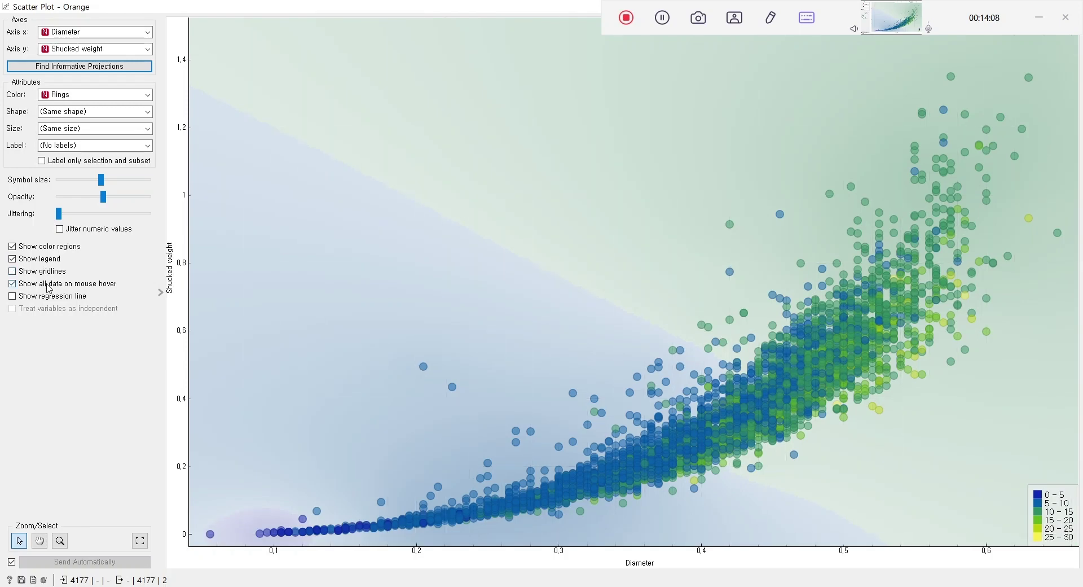
Inspect the full data of an outlying point above the main cluster near Diameter 0.42, and close the scatter plot window.
click(730, 271)
click(730, 277)
mouse_move(728, 273)
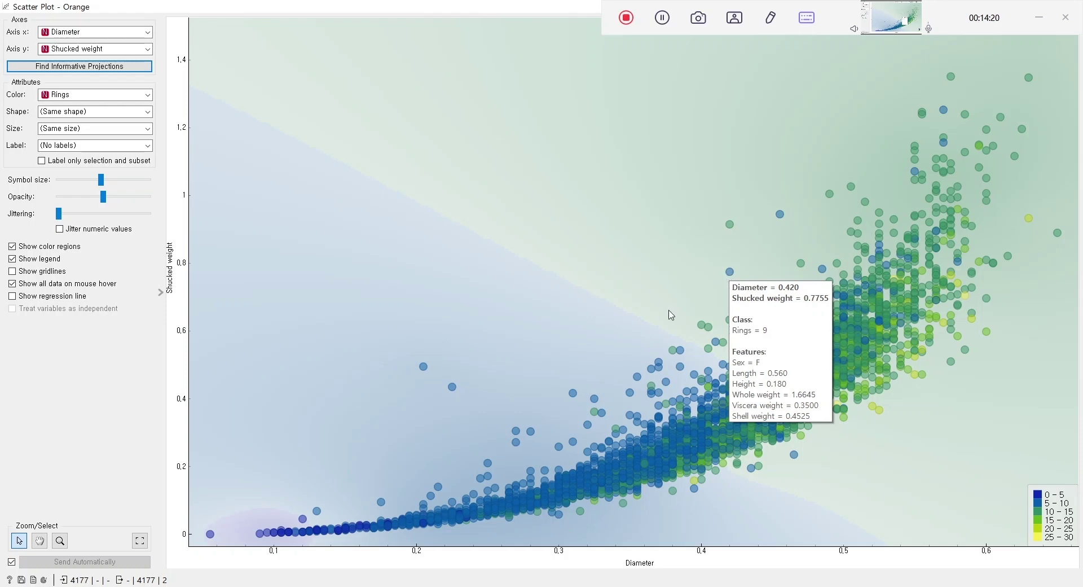
double_click(489, 10)
drag(495, 29, 330, 162)
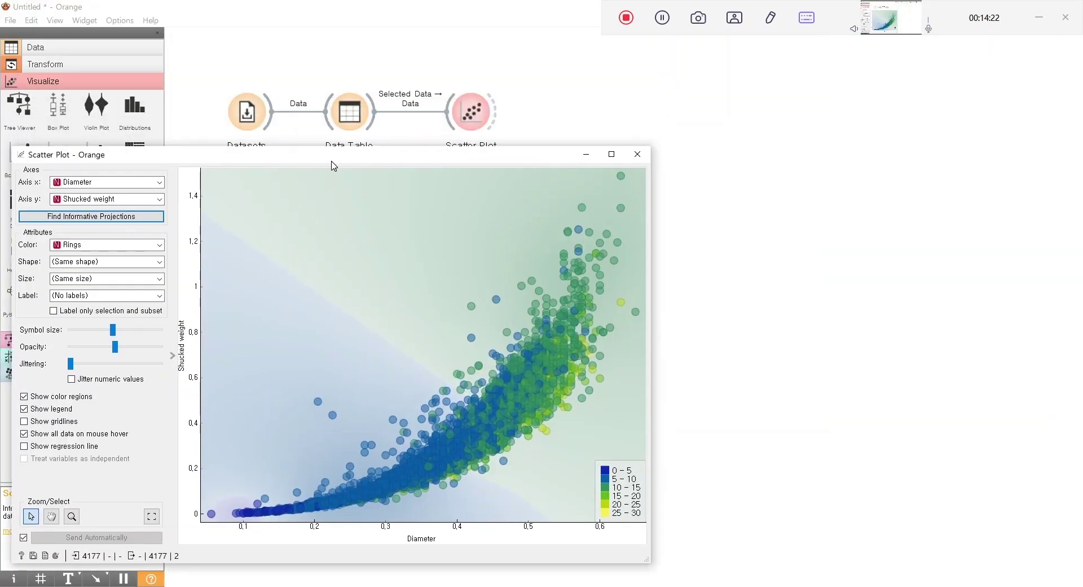
click(630, 159)
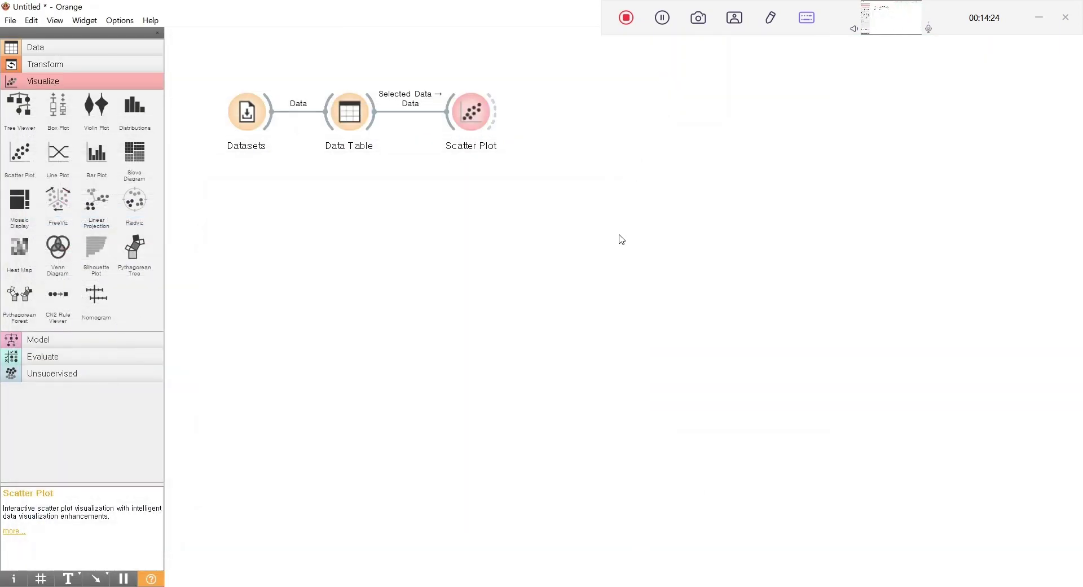
Add a Select Columns widget below the Data Table, connect Datasets to it, and open its settings.
click(70, 49)
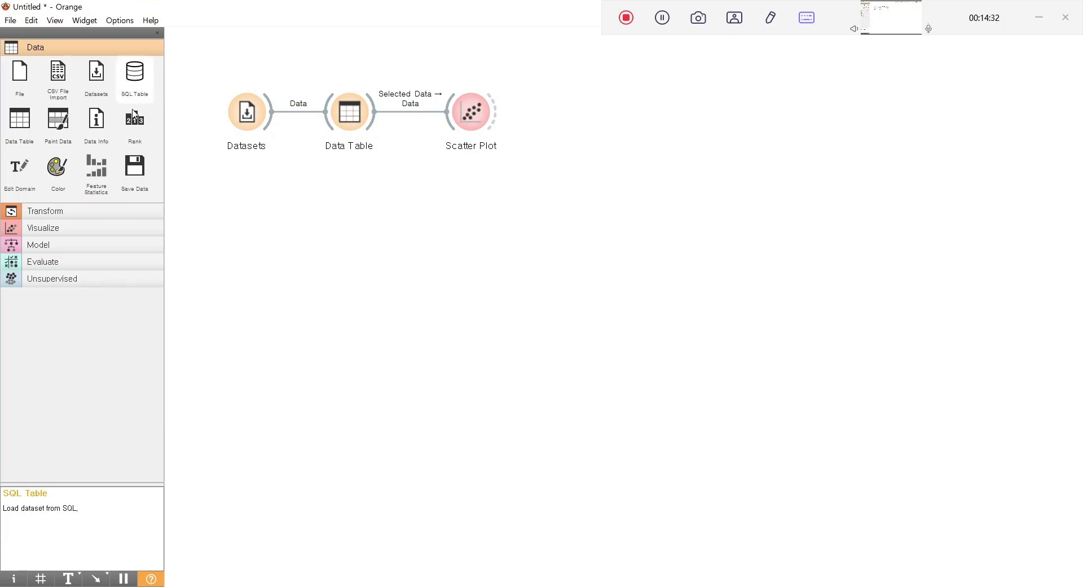
click(73, 212)
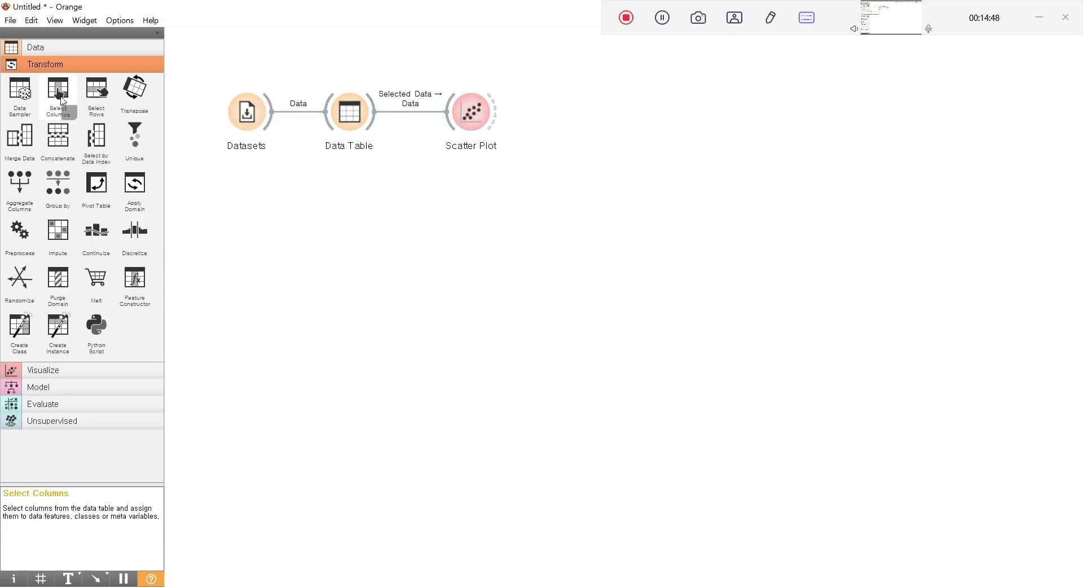
drag(63, 102, 337, 192)
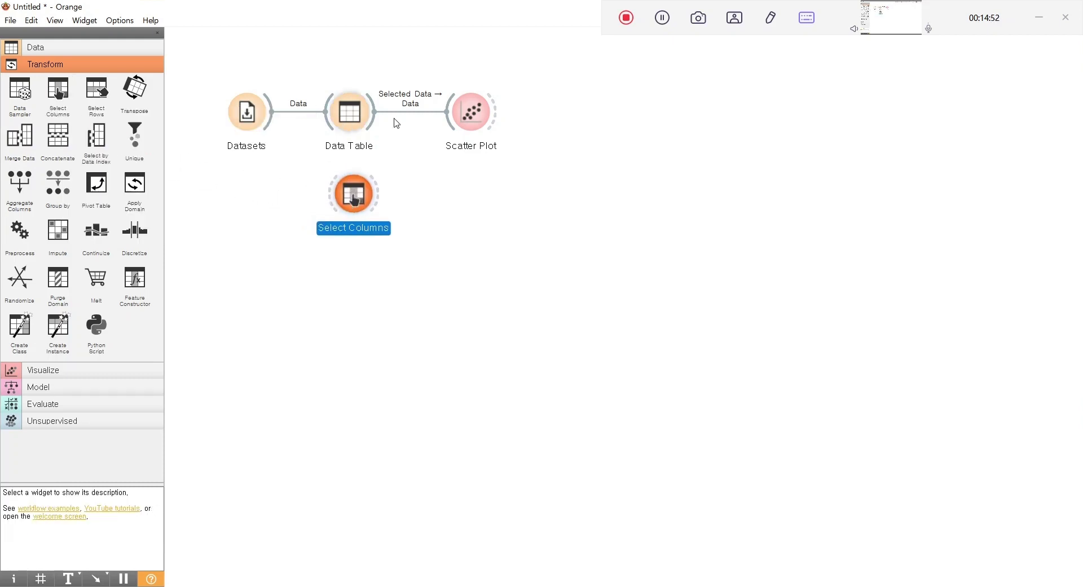
drag(238, 121, 234, 153)
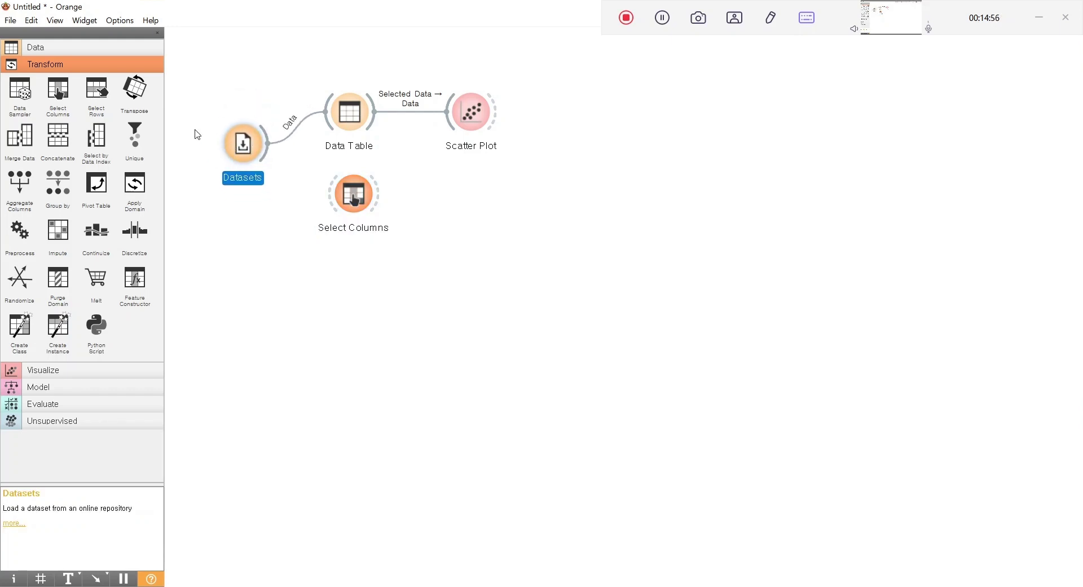
drag(265, 163, 345, 219)
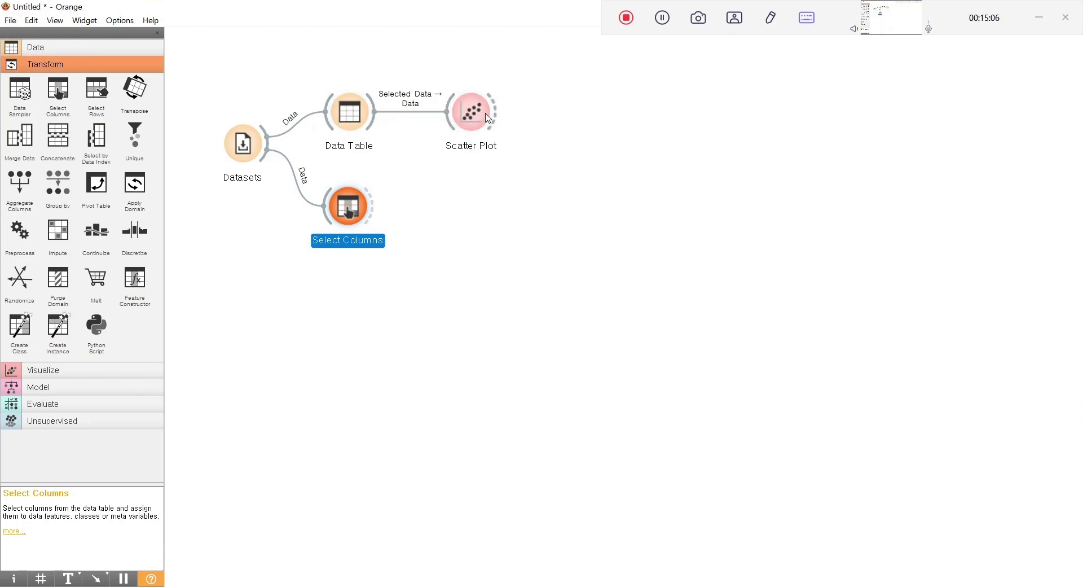
double_click(351, 210)
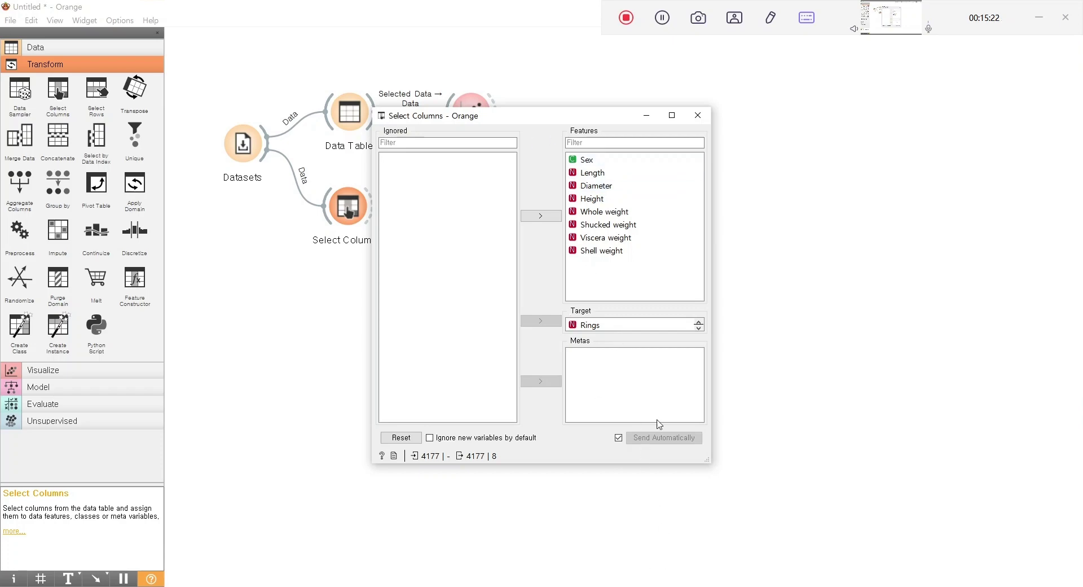
Switch to the PowerPoint presentation and read the Select Columns slides on data types and data roles.
click(652, 586)
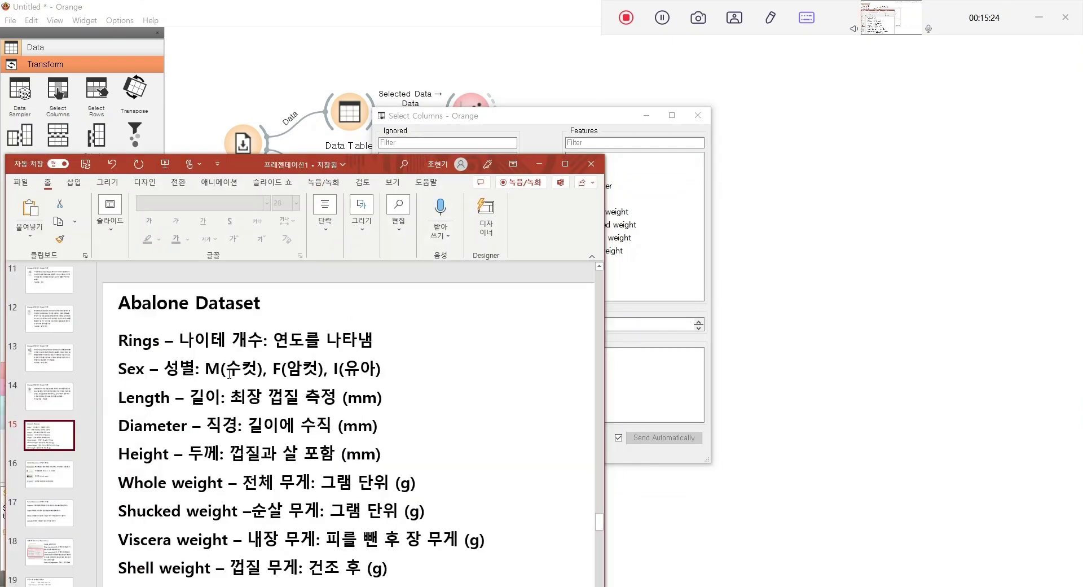
click(54, 478)
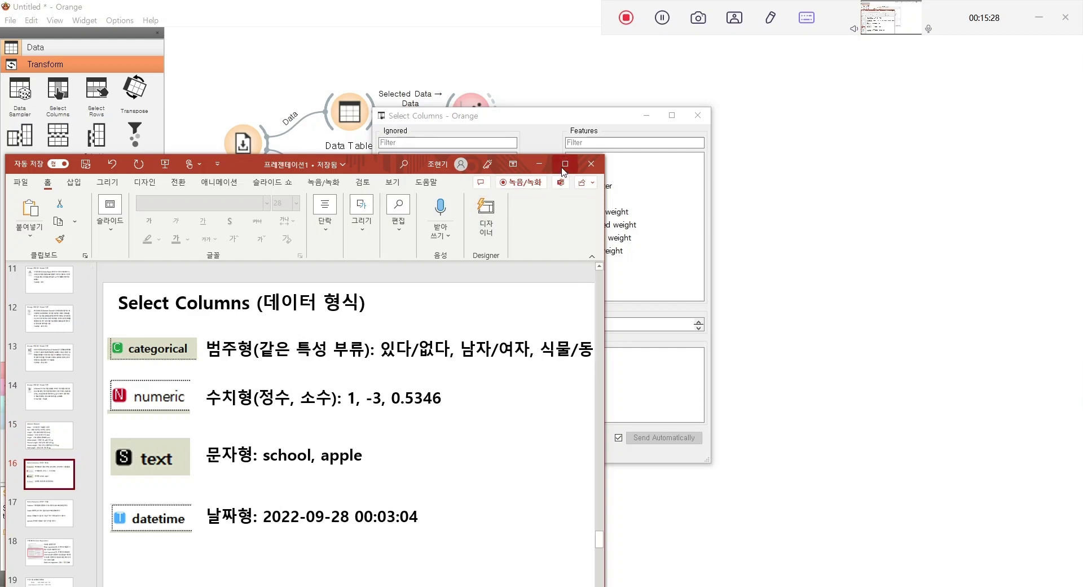
click(48, 514)
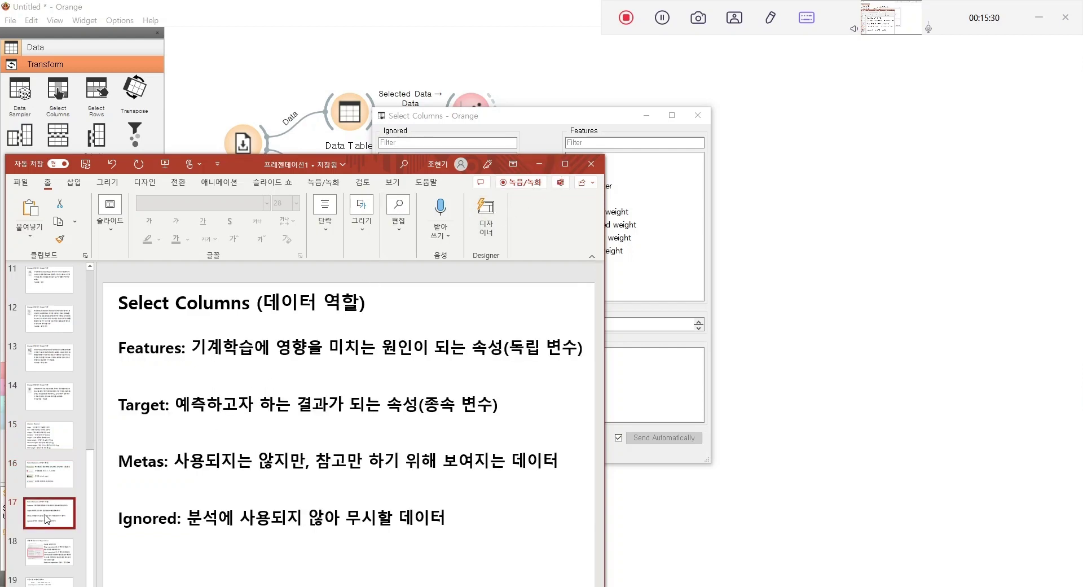
click(564, 164)
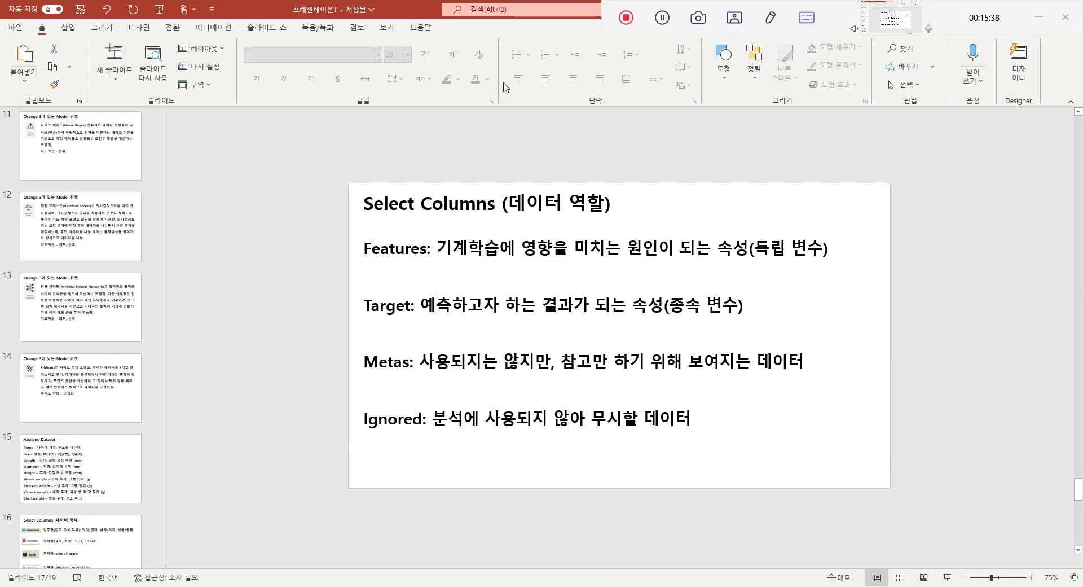
double_click(406, 13)
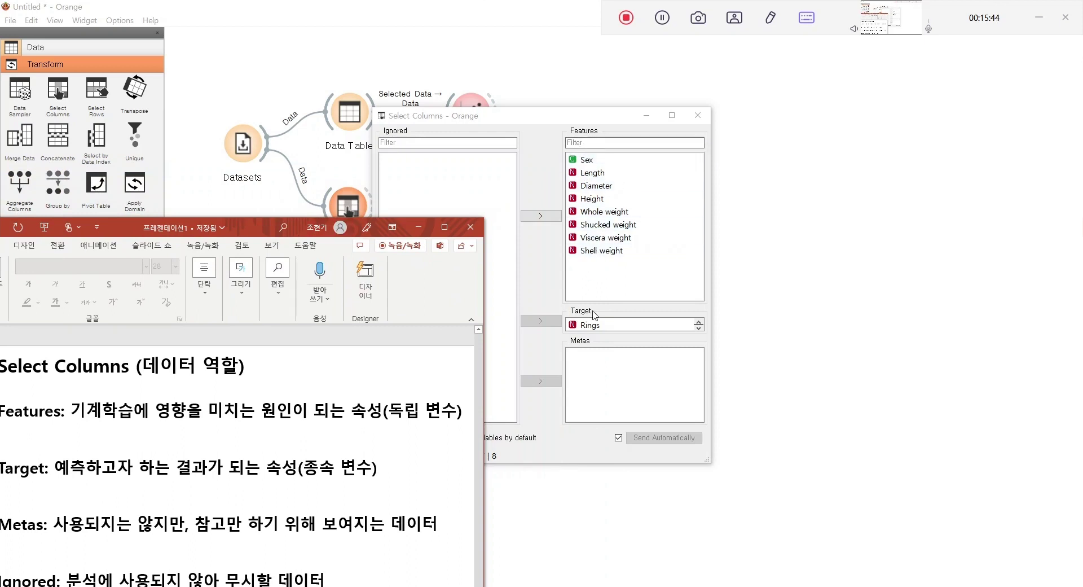
Check the Target variable in Orange's Select Columns against the slide's role definitions, and minimize the presentation.
click(599, 326)
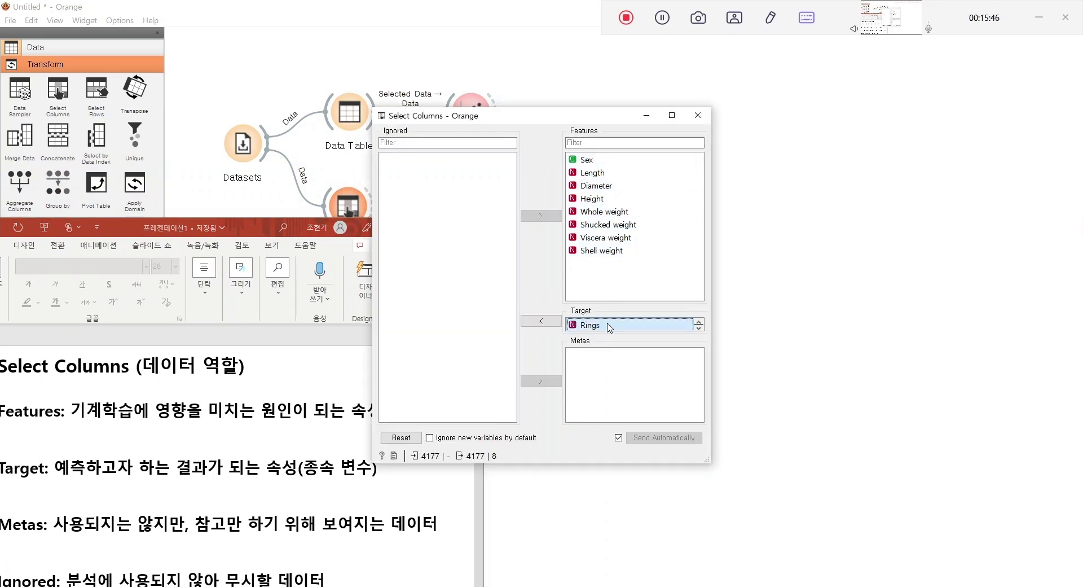
click(698, 327)
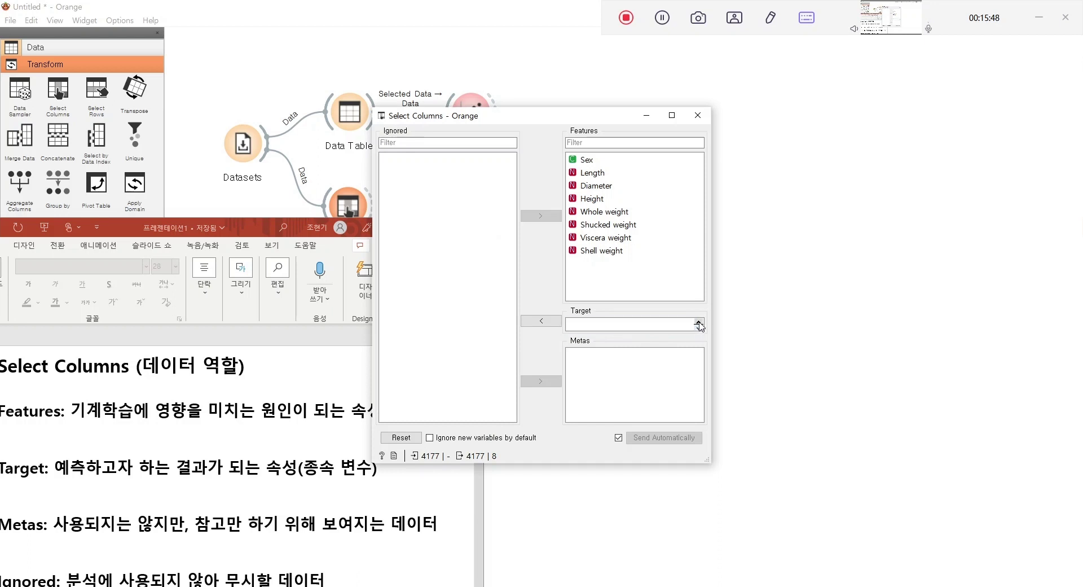
click(698, 322)
drag(213, 231, 426, 119)
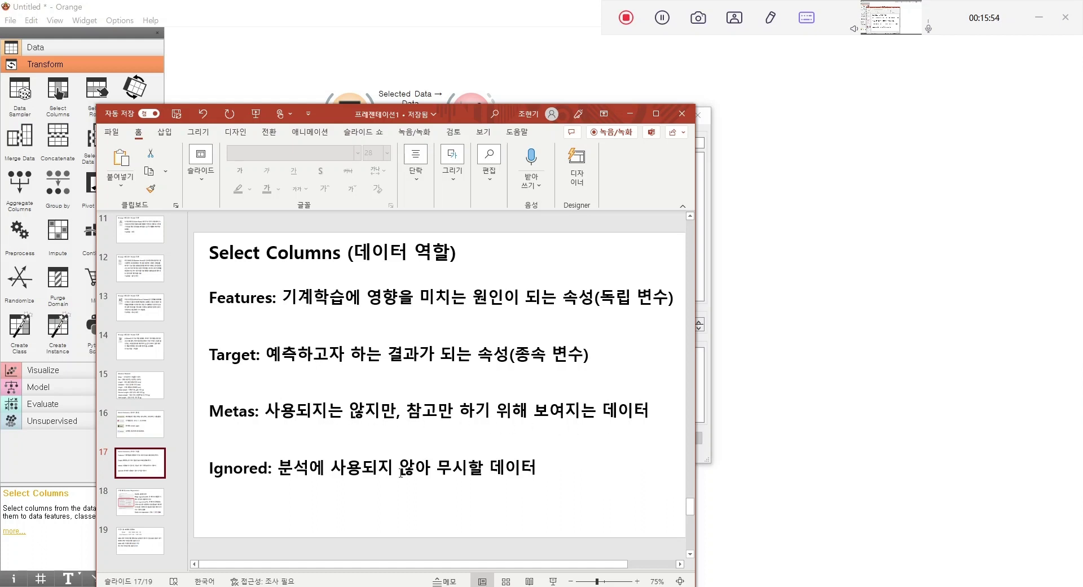
click(630, 114)
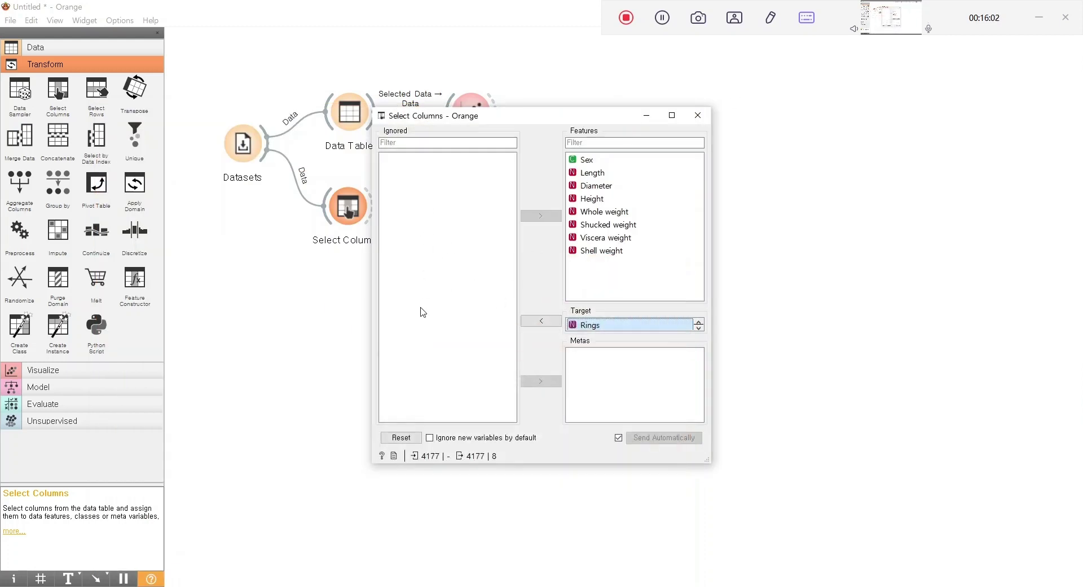
Take Shucked weight out of the features and assign it as a target variable.
click(621, 226)
click(545, 217)
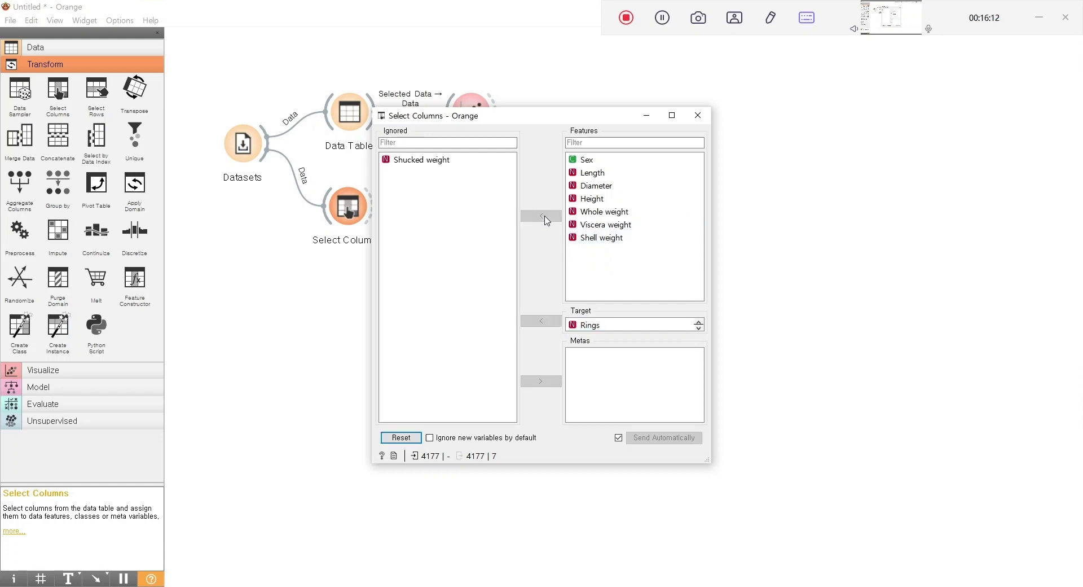
click(427, 160)
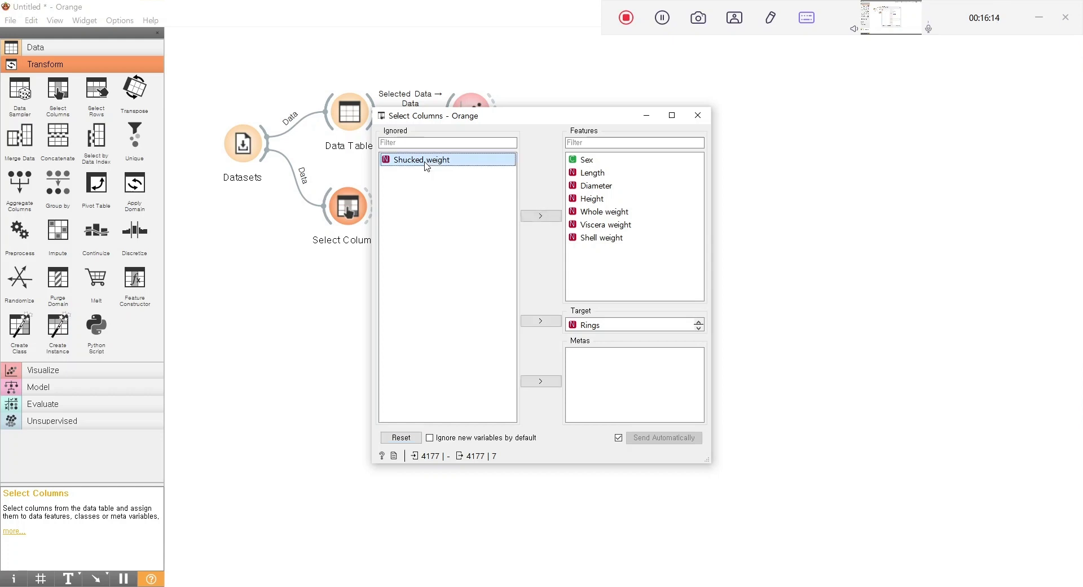
click(541, 320)
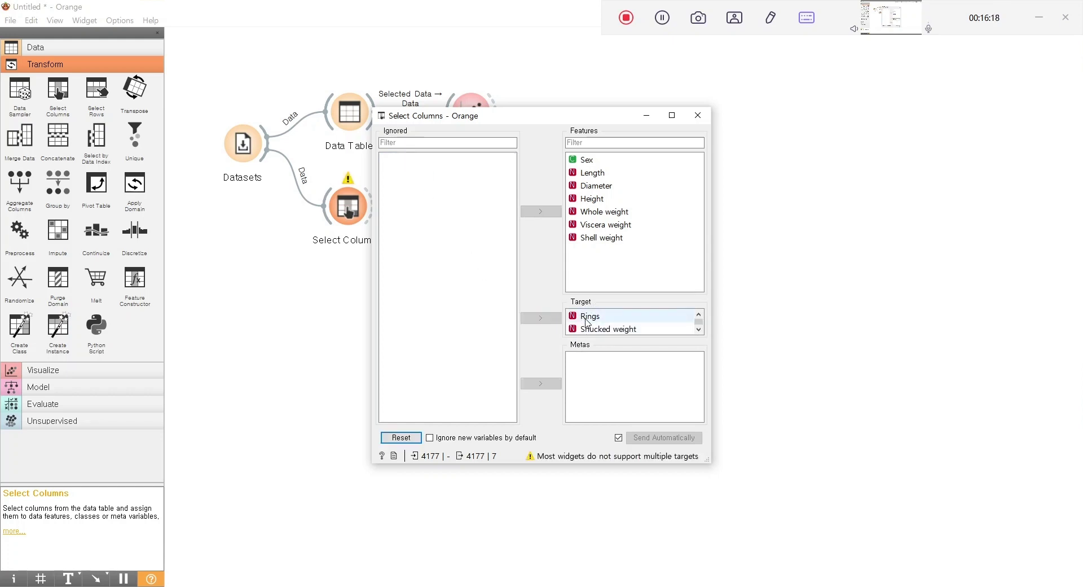
Remove Rings from the target, add it to the features, and close the Select Columns window.
click(589, 317)
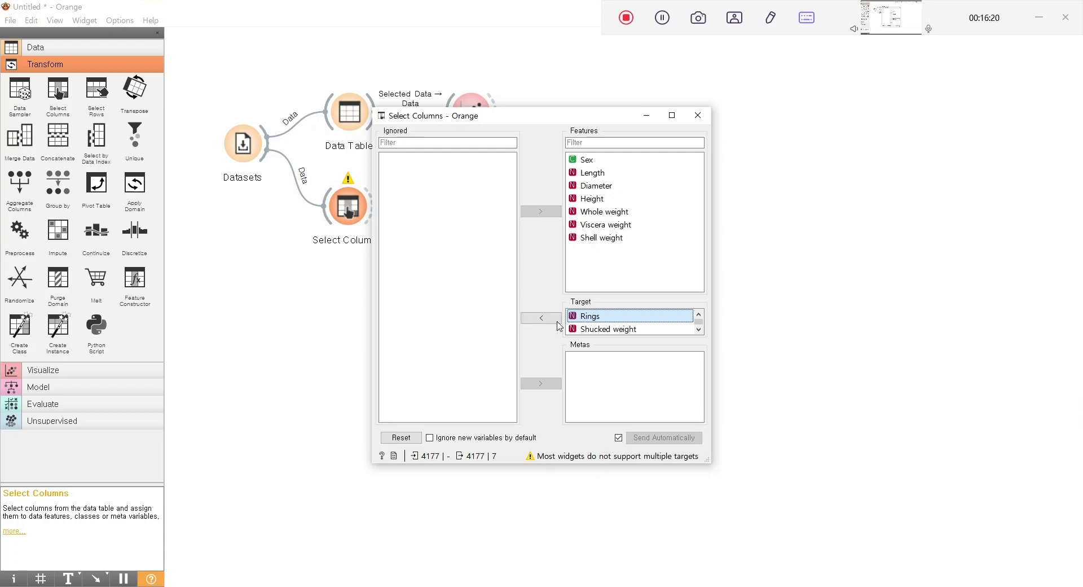
click(531, 319)
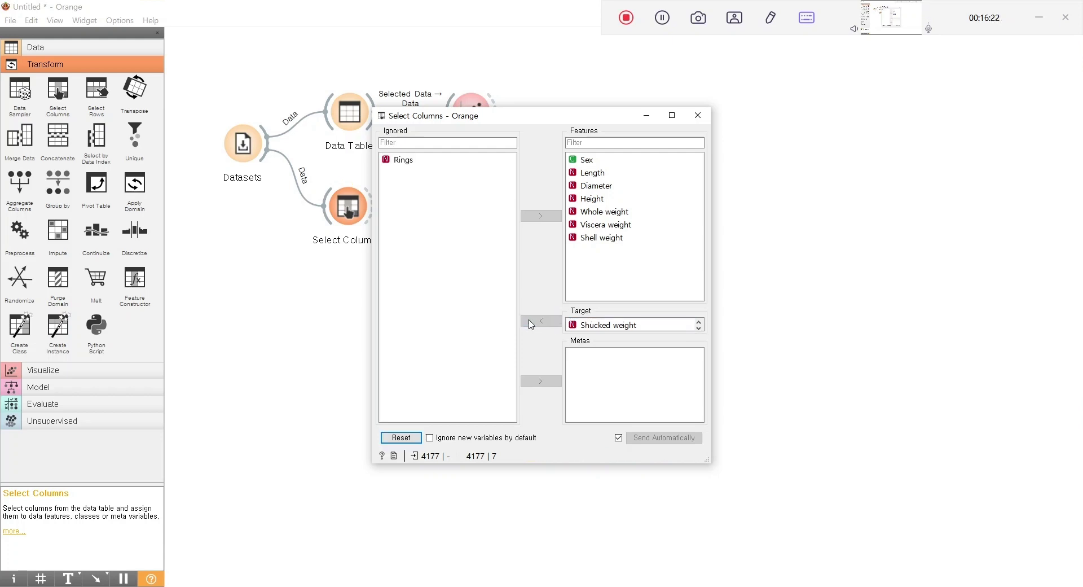
click(427, 162)
click(536, 217)
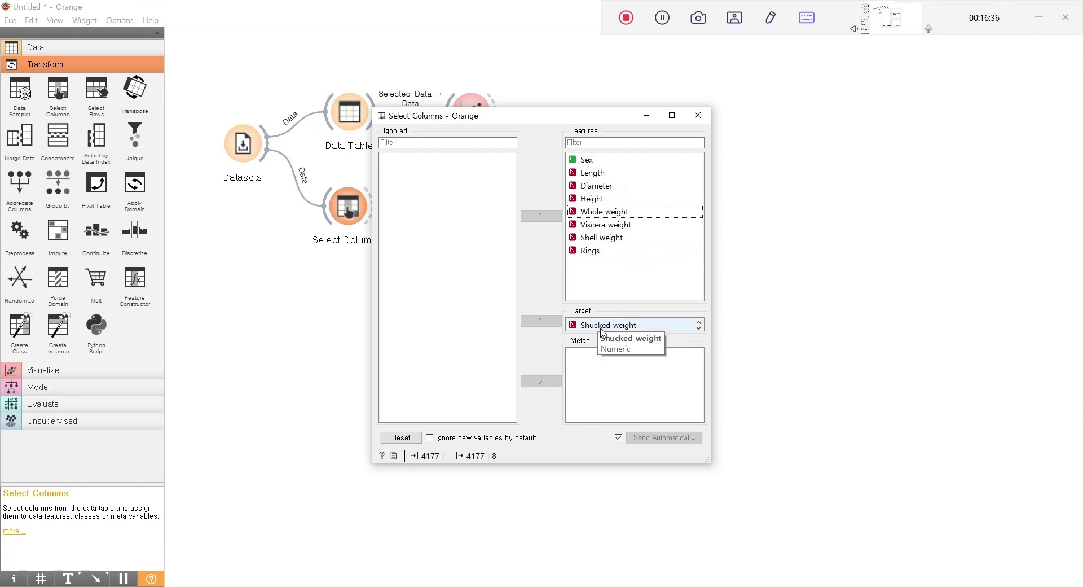
click(698, 116)
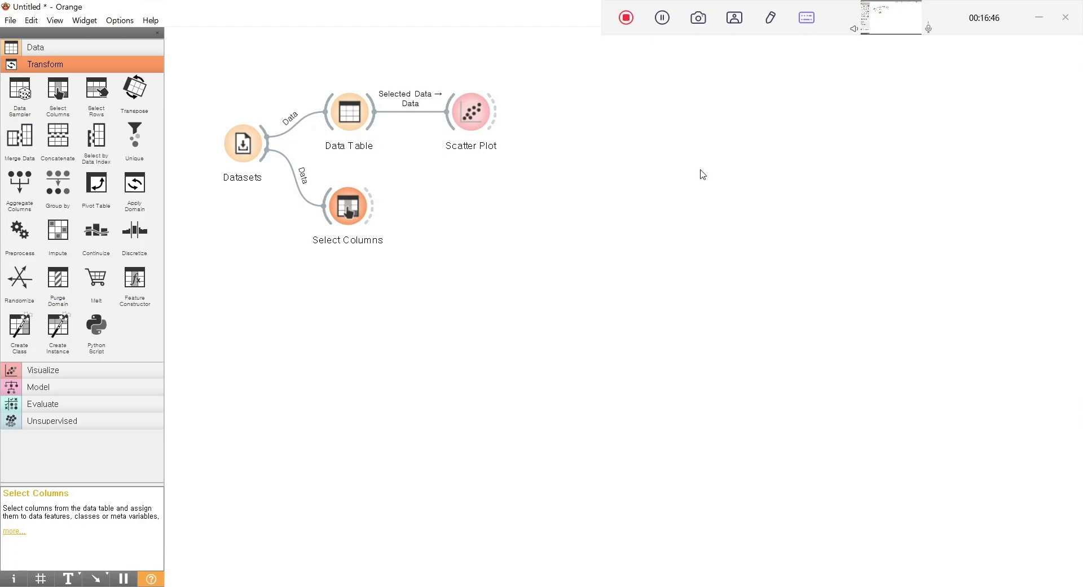
Switch to the PowerPoint presentation, review the Select Columns slide on data types, and minimize the presentation.
click(643, 586)
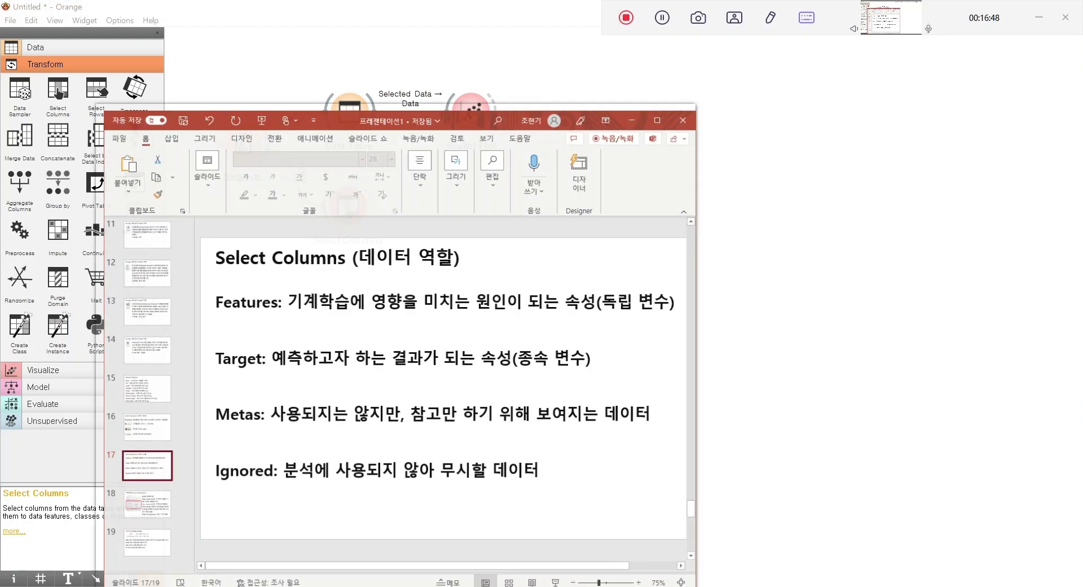
scroll(193, 439, up, 1)
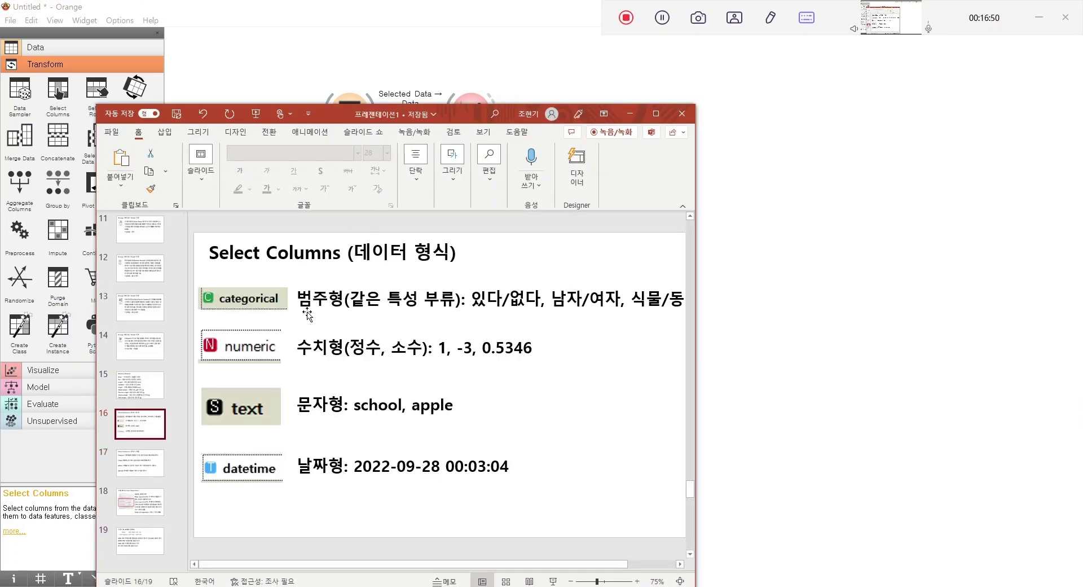
click(662, 119)
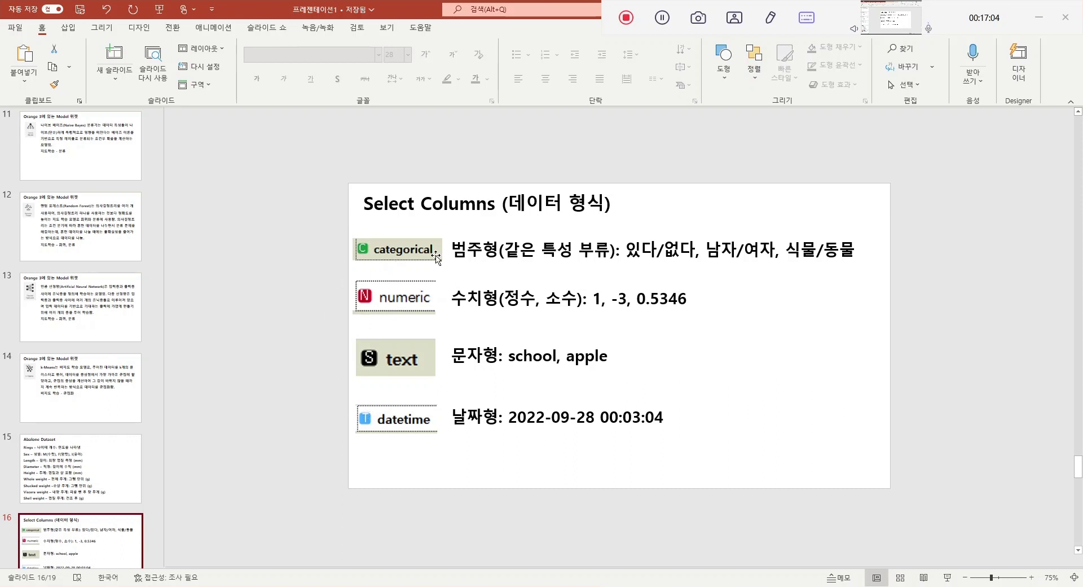
double_click(261, 4)
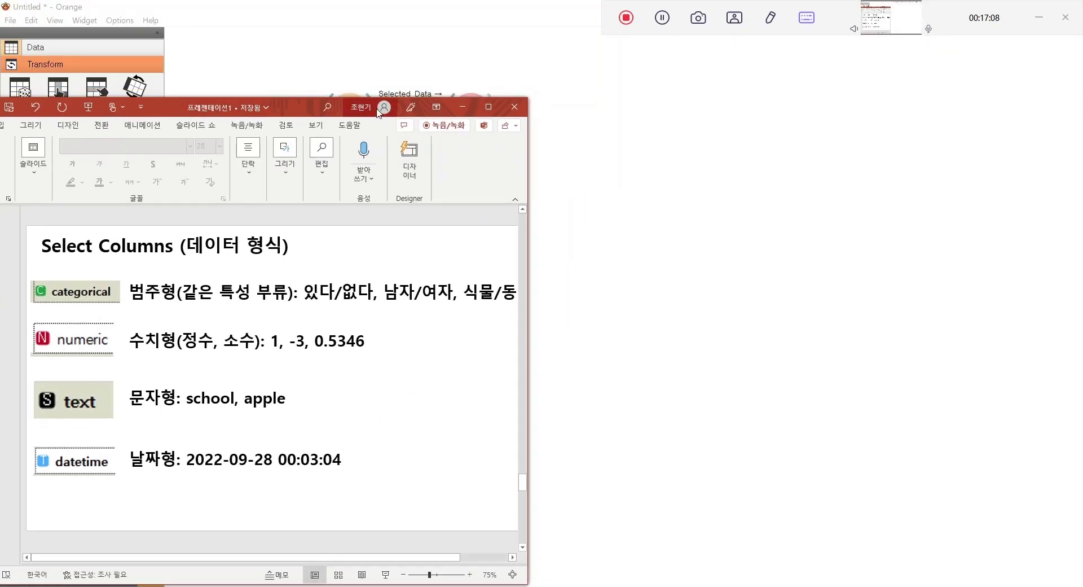
click(463, 107)
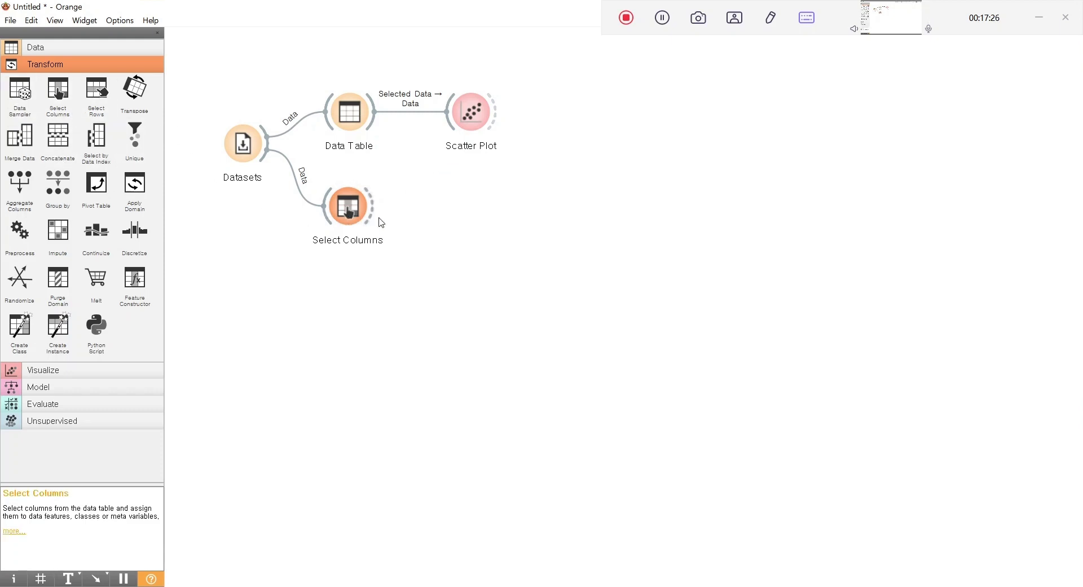
Add a Data Table widget to the canvas, connect Select Columns to it, and open the table.
click(35, 47)
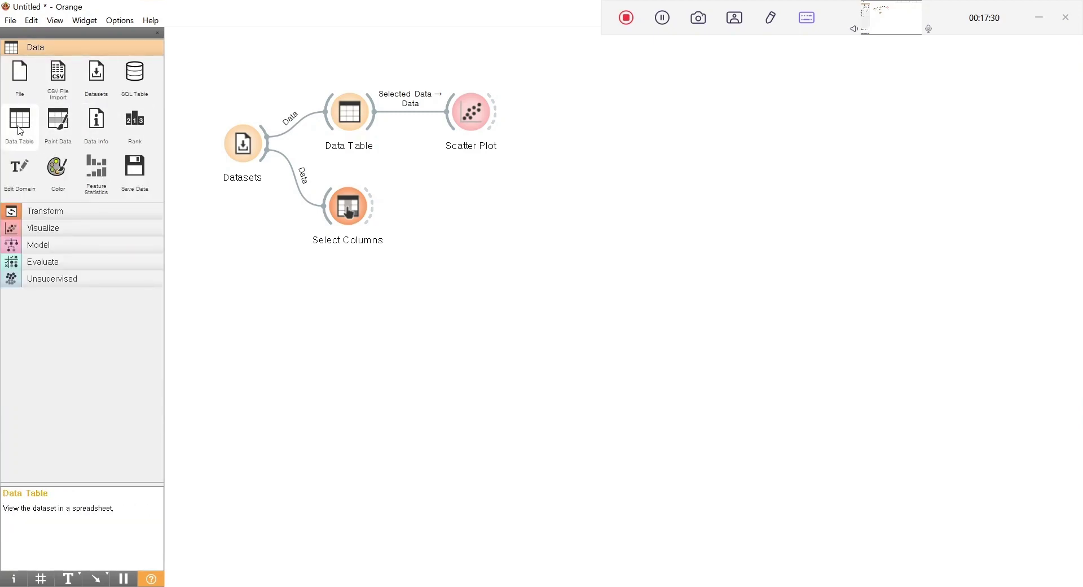
drag(19, 121, 447, 202)
drag(376, 212, 445, 202)
double_click(447, 201)
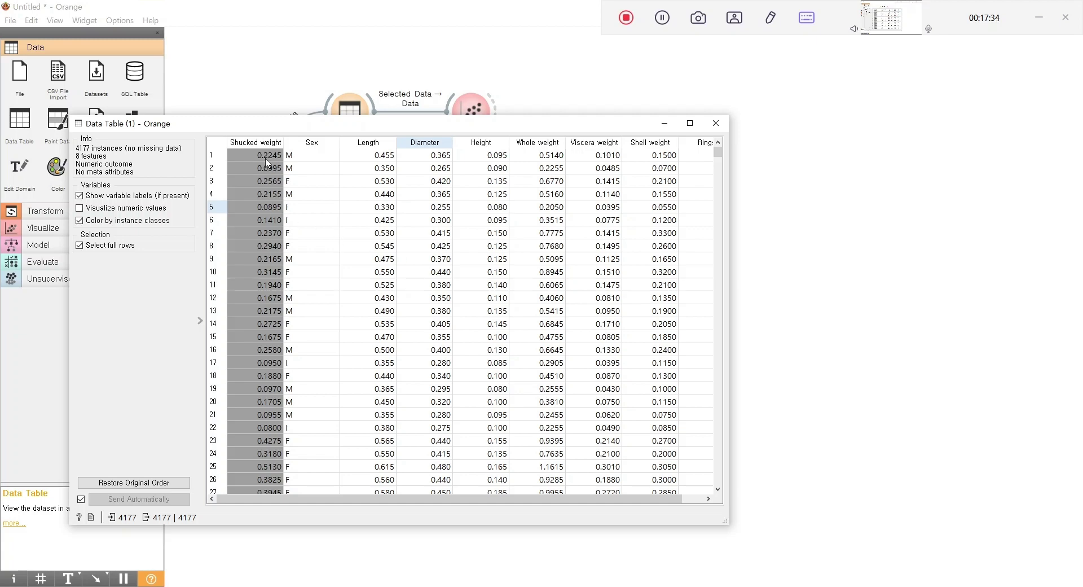
Examine the Shucked weight target column across several rows of the new data table and close it.
click(267, 160)
click(271, 179)
click(258, 285)
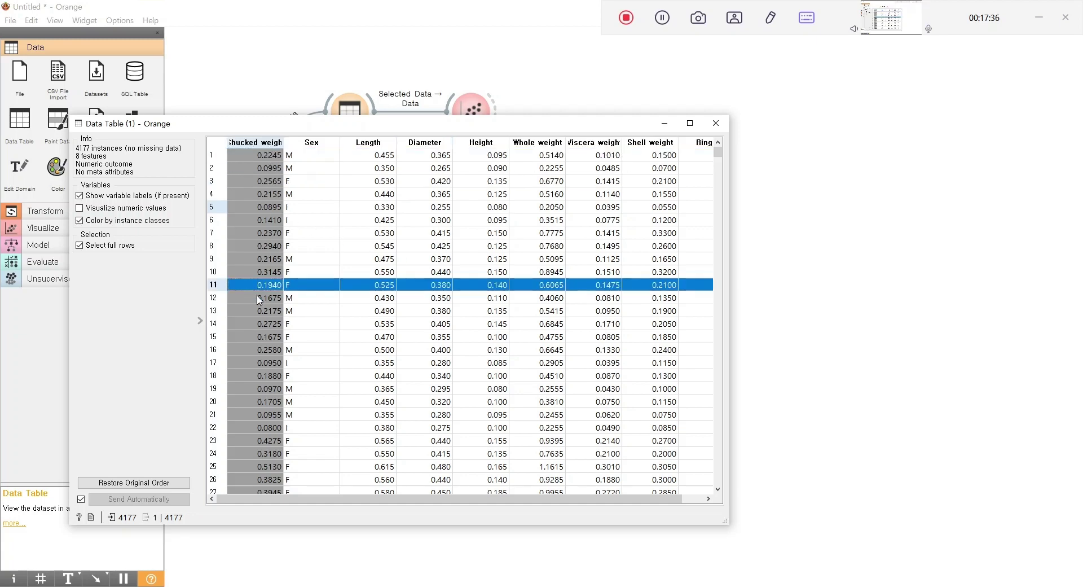
click(256, 364)
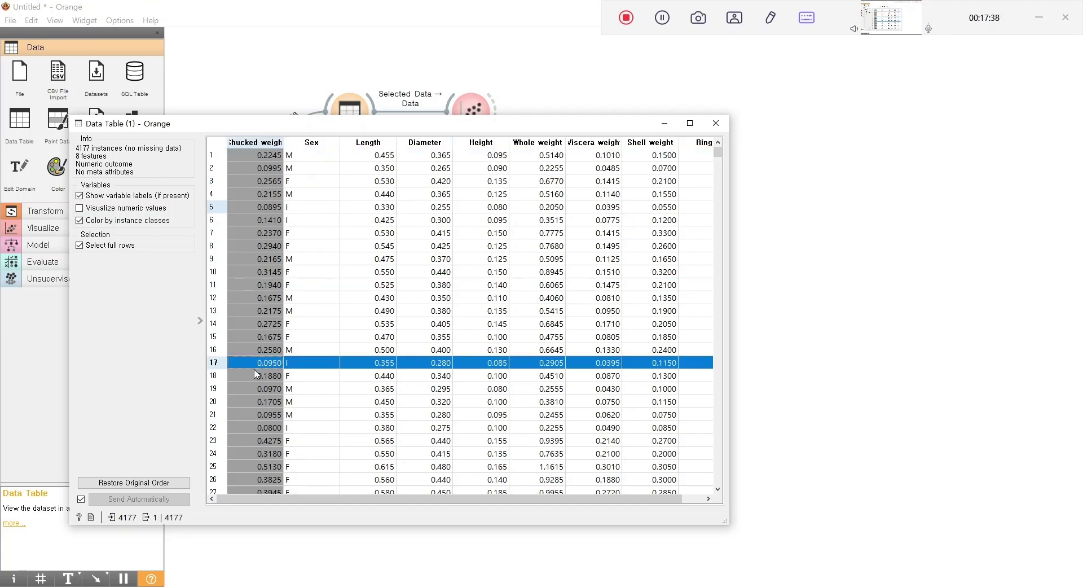
click(250, 197)
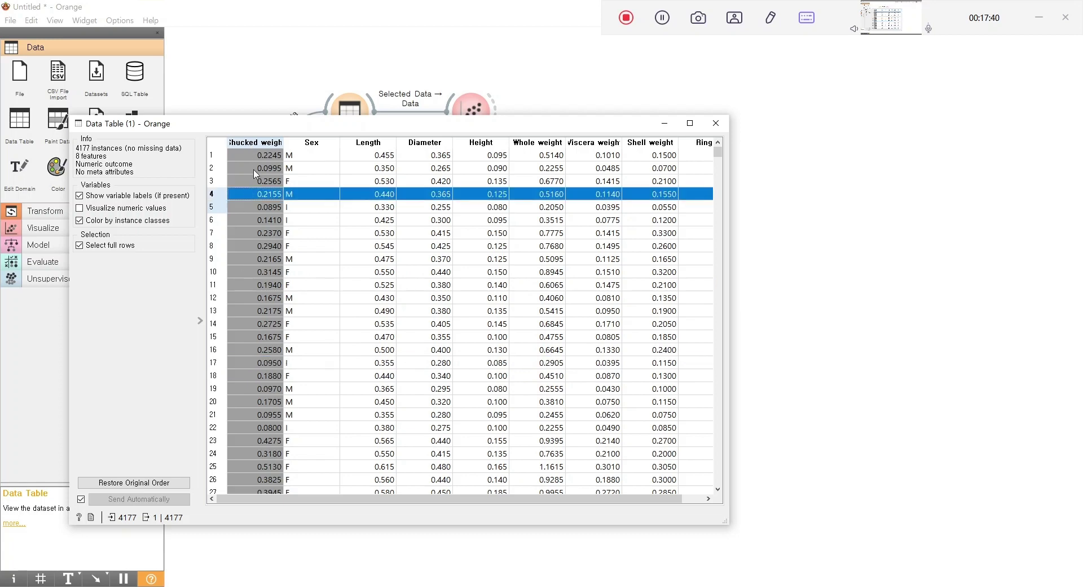
click(714, 124)
Rearrange the canvas by moving Data Table (1) slightly up and away from Select Columns, and Select Columns lower.
drag(462, 204, 492, 192)
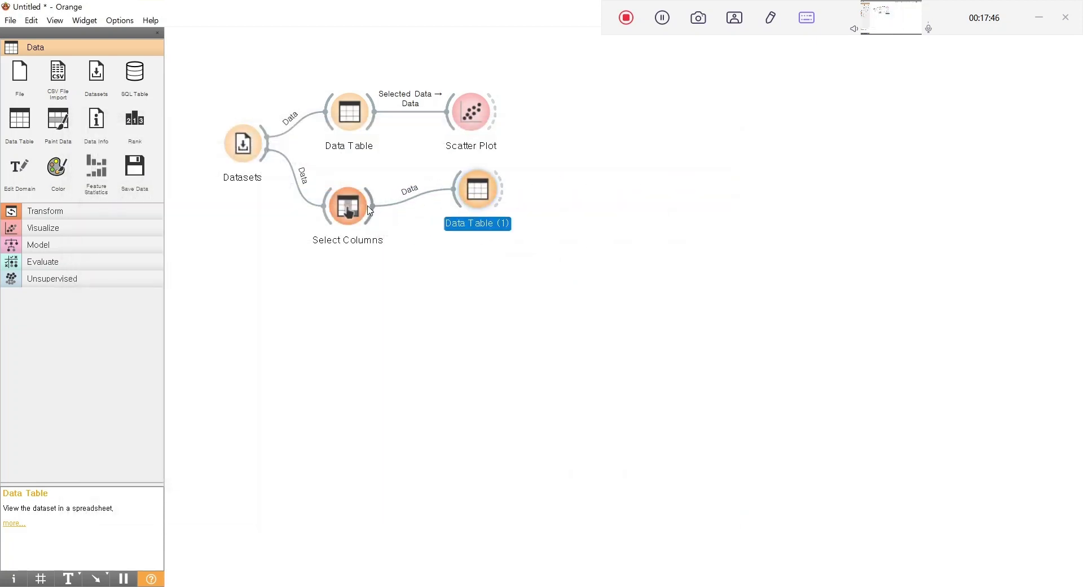
drag(359, 214, 360, 244)
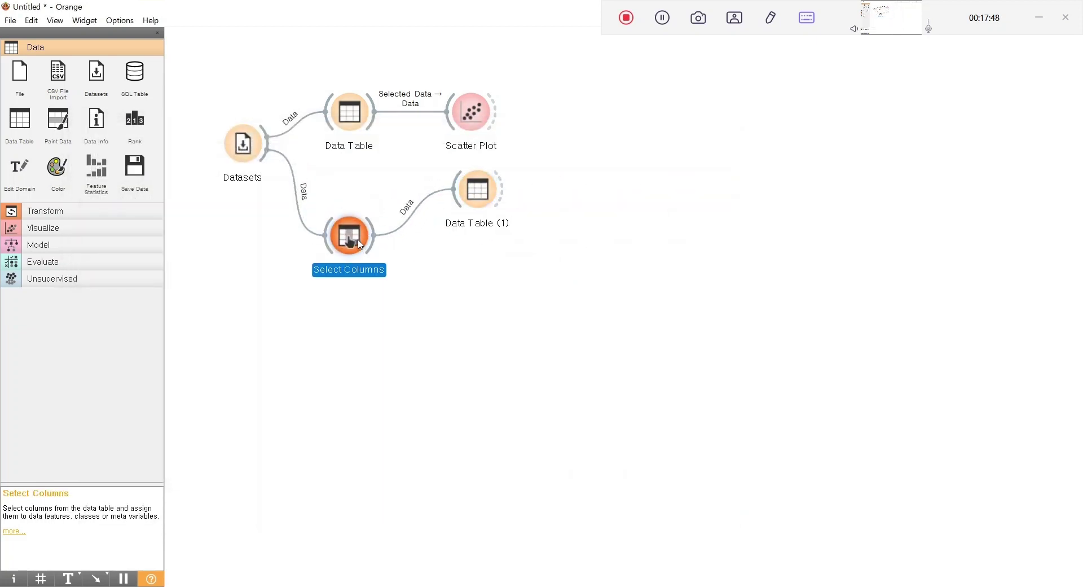
click(389, 357)
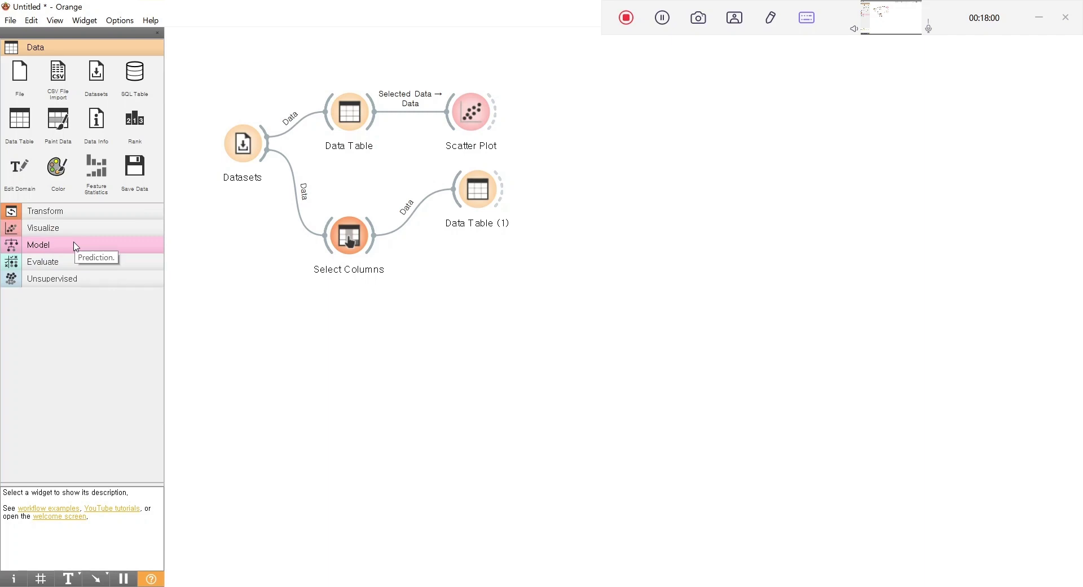
Add a Data Sampler widget below Data Table (1), connect Select Columns to it, and review its sampling settings.
click(48, 211)
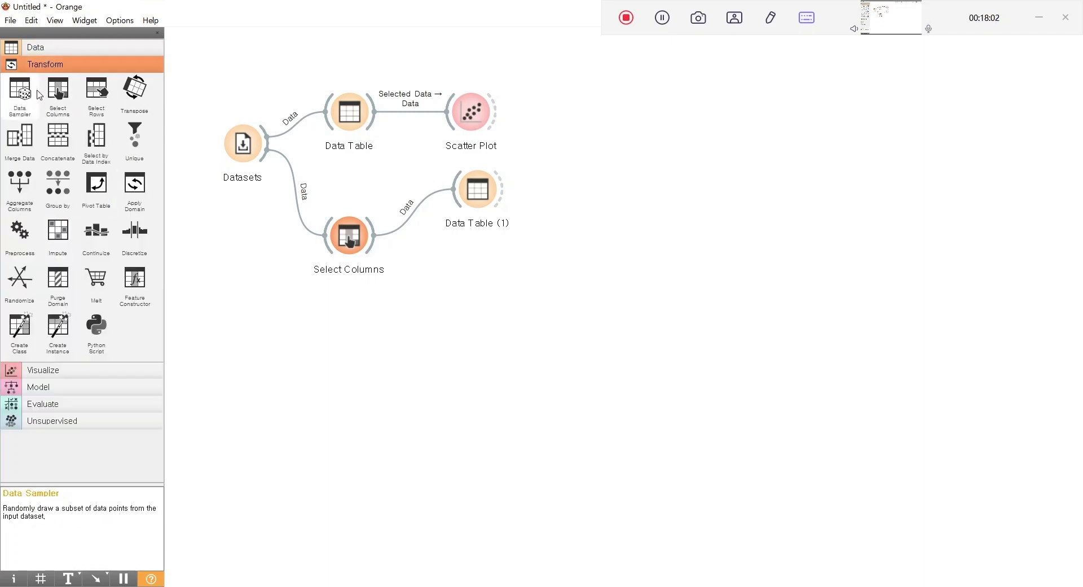
drag(21, 103, 488, 298)
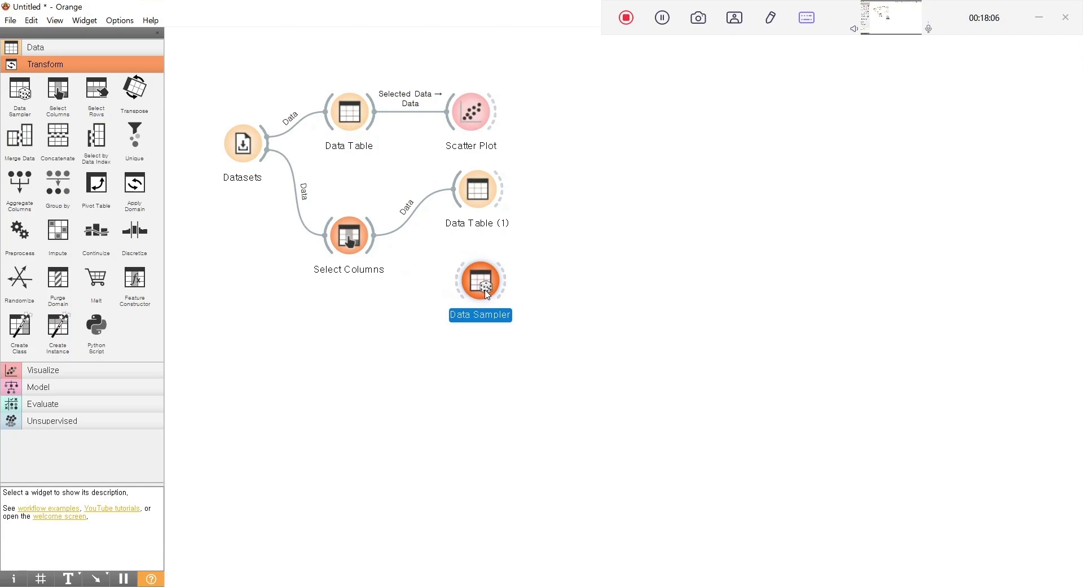
drag(374, 241, 474, 289)
click(478, 291)
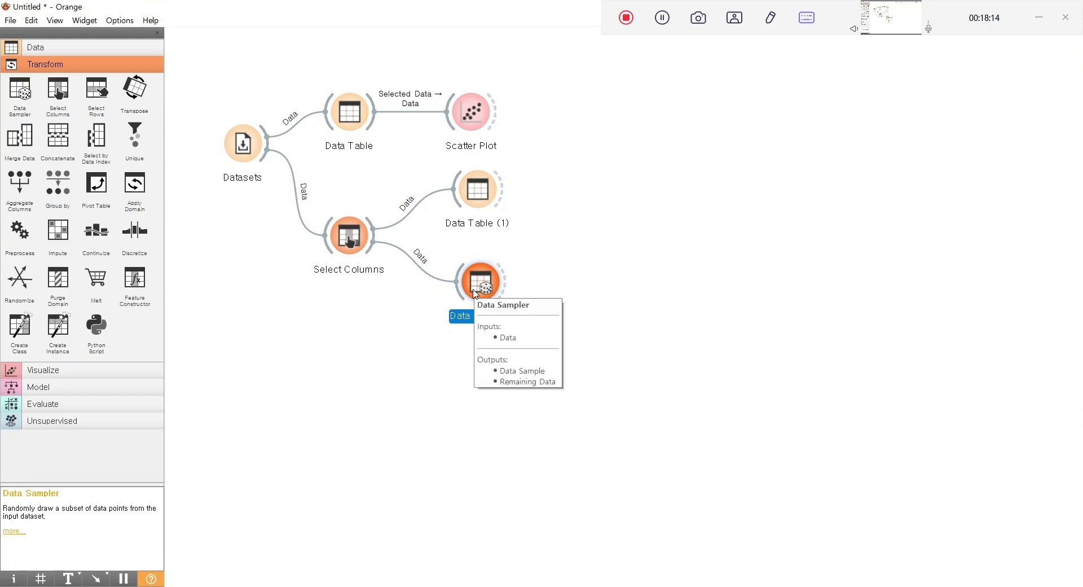
double_click(475, 292)
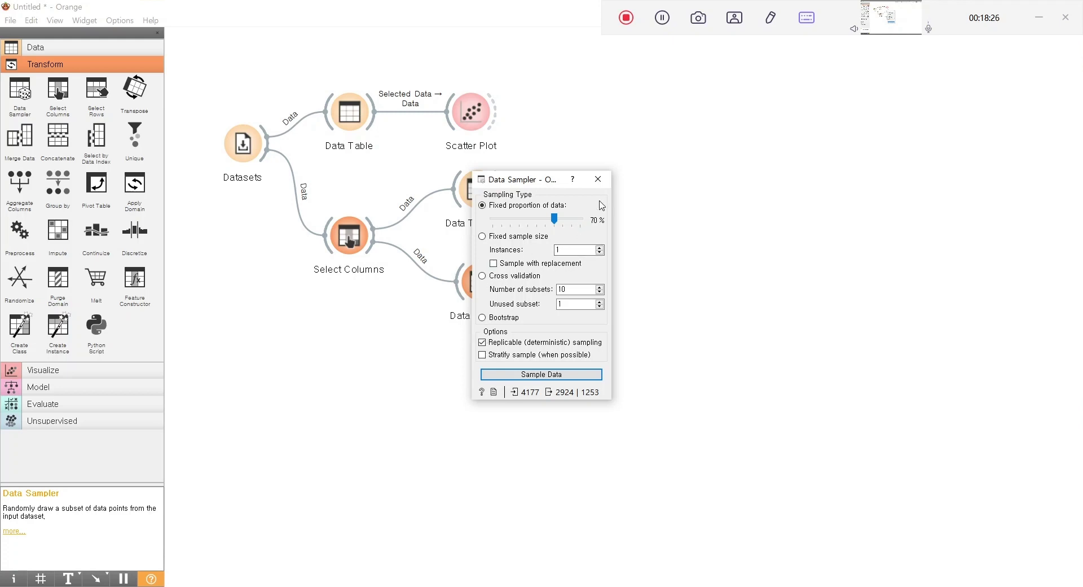
click(599, 180)
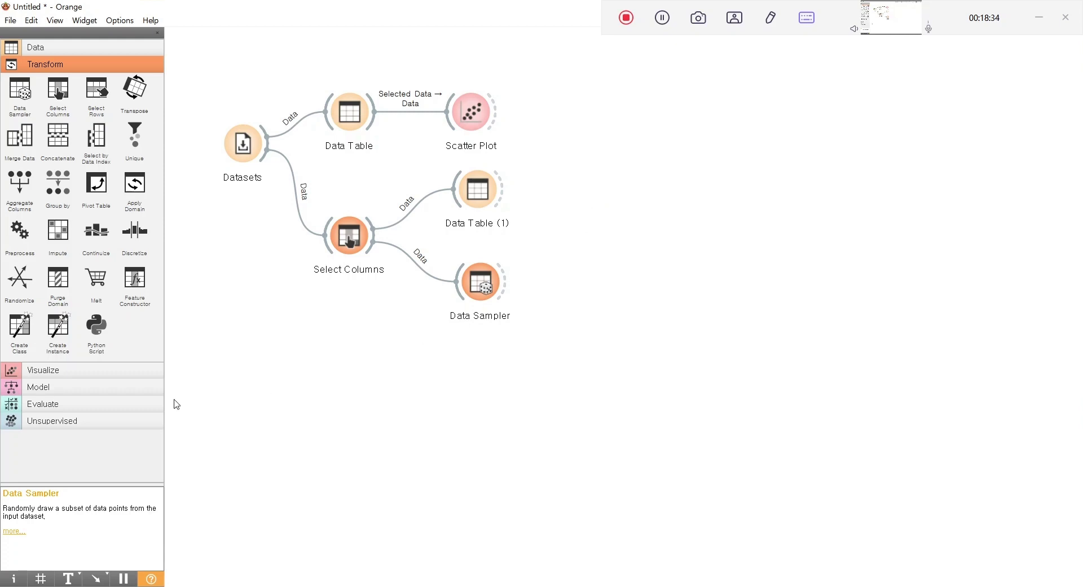
Add a Linear Regression widget beside Data Sampler and connect the Data Sample output to its Data input.
click(78, 390)
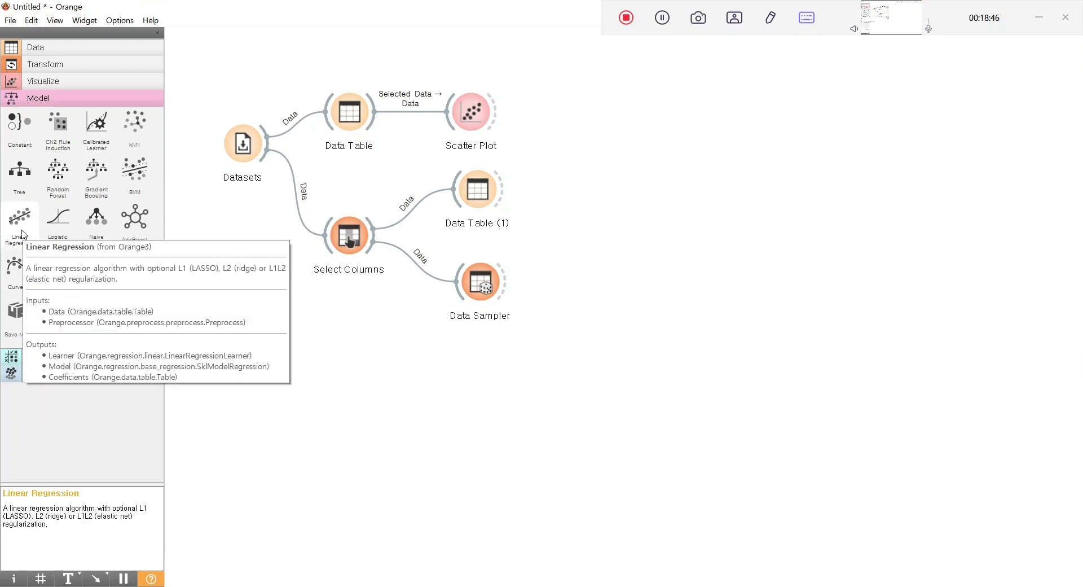
drag(21, 231, 574, 273)
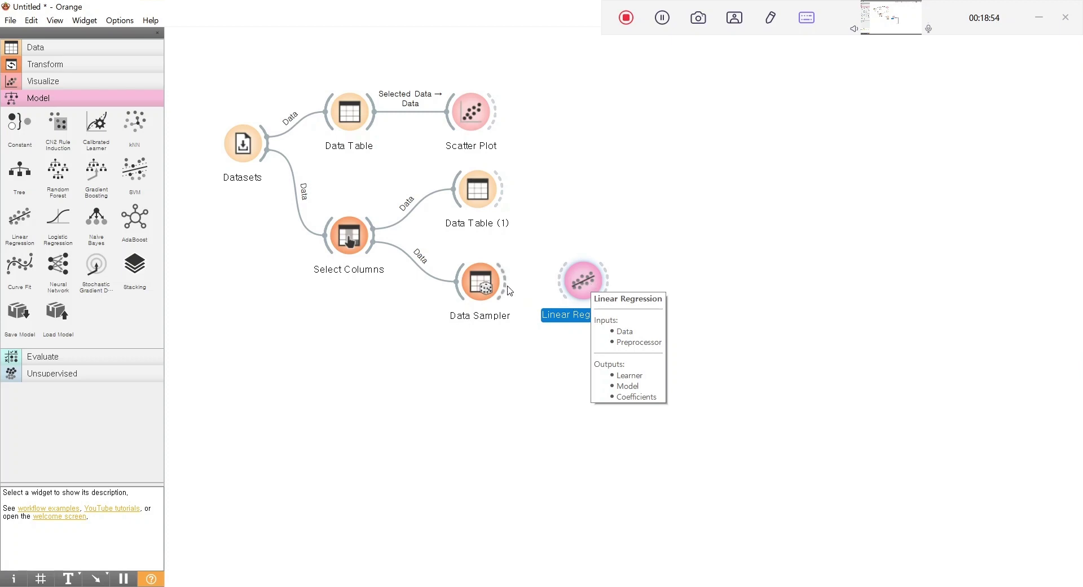
drag(505, 281, 624, 292)
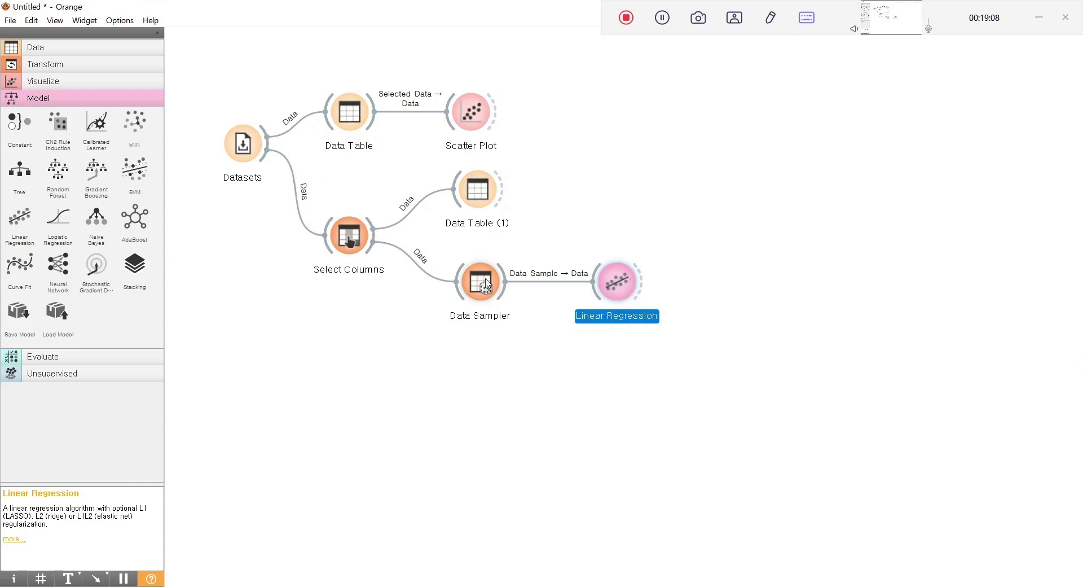
Review the Linear Regression settings against the PowerPoint slide on regularization, return to Orange, and close the settings.
double_click(621, 289)
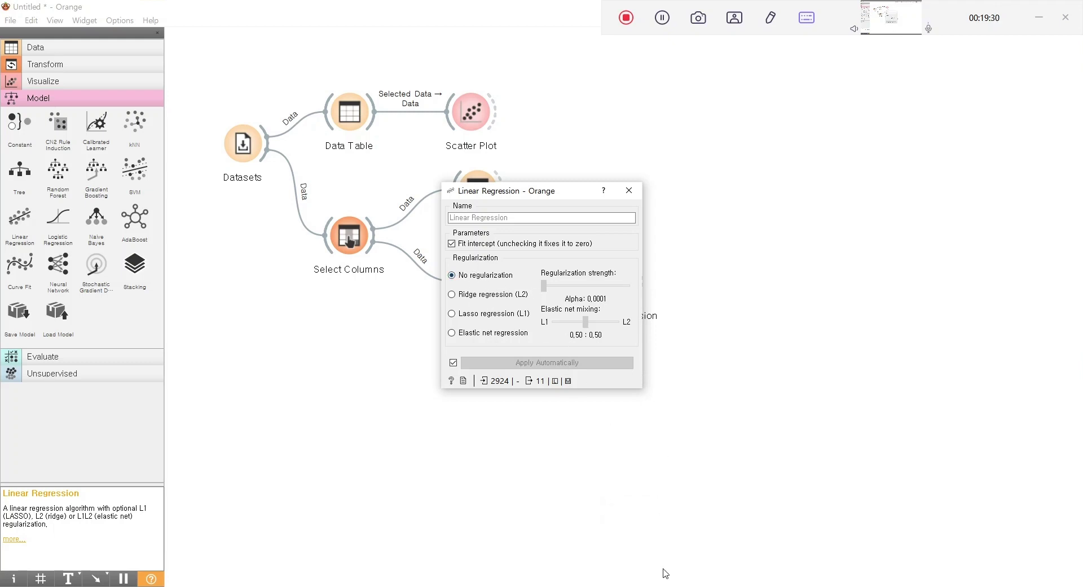
click(667, 585)
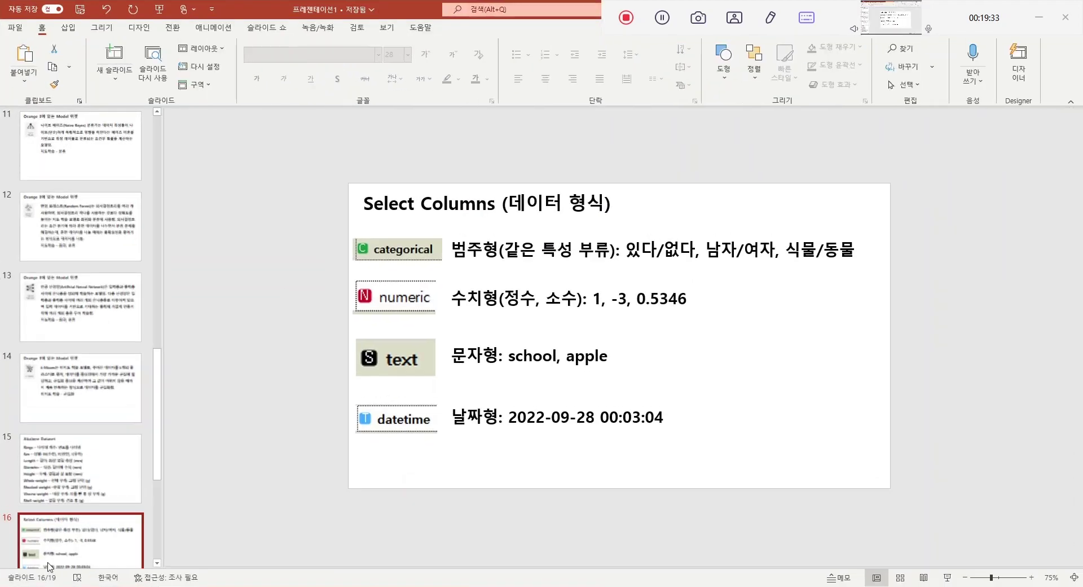
scroll(67, 508, down, 3)
click(84, 429)
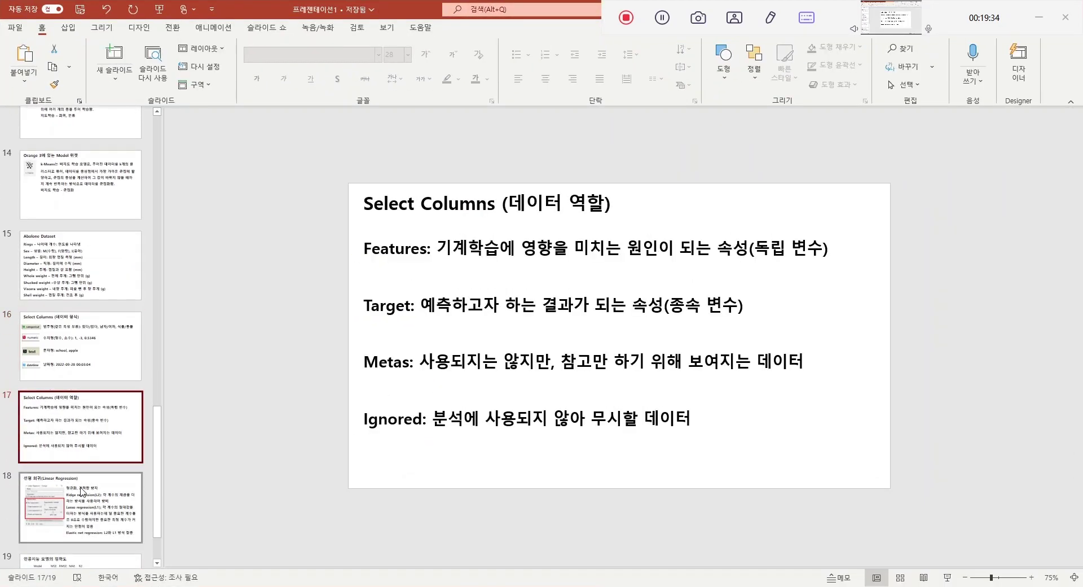
click(97, 510)
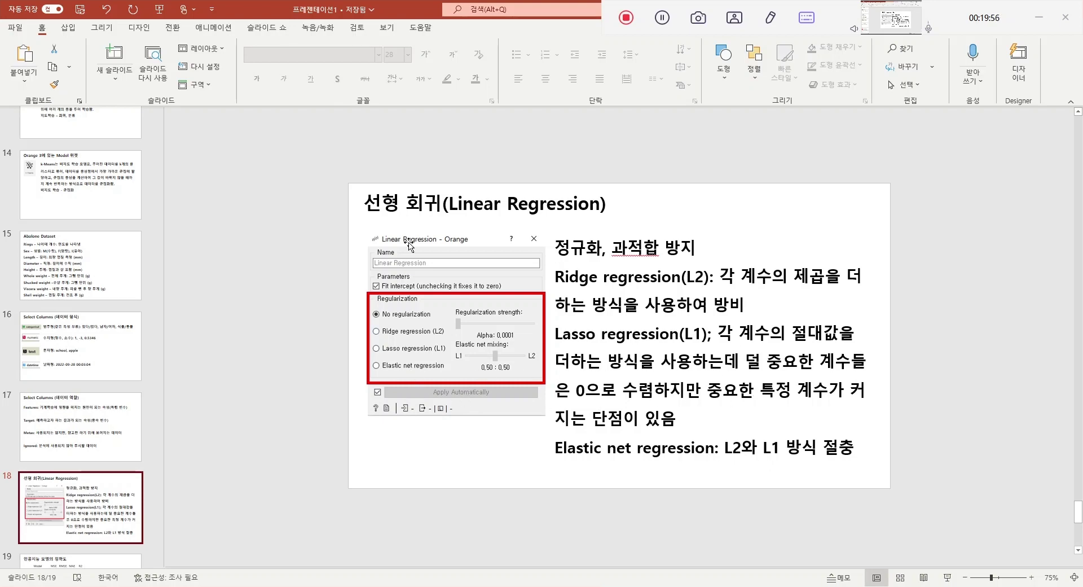
double_click(404, 5)
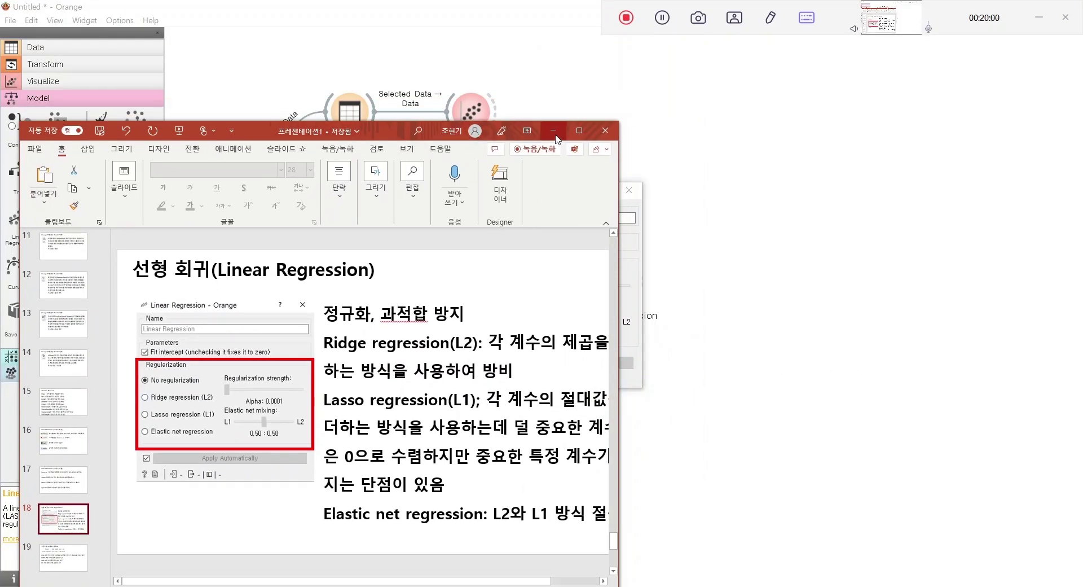
click(553, 131)
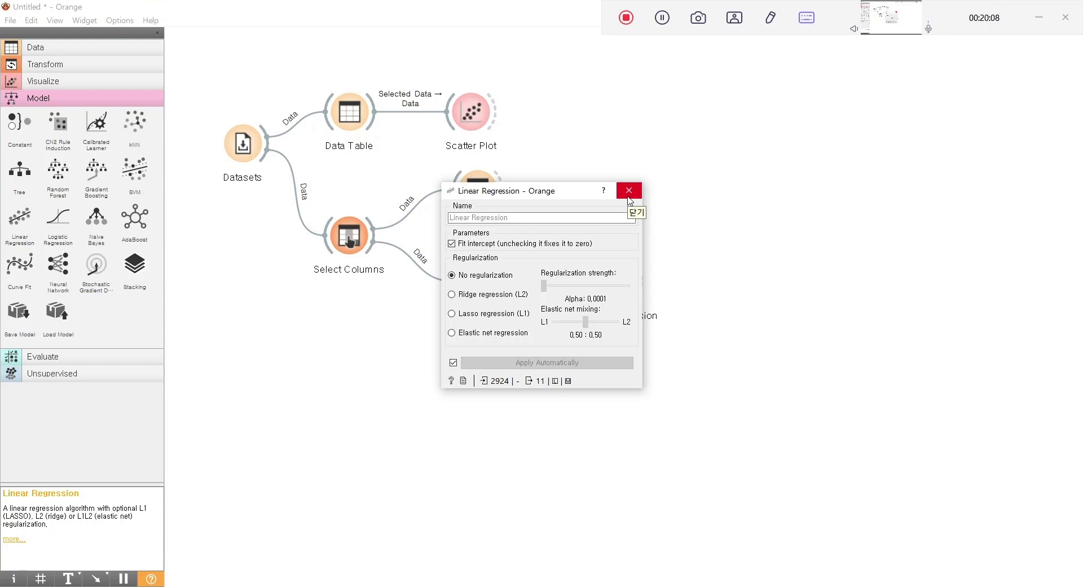
click(629, 191)
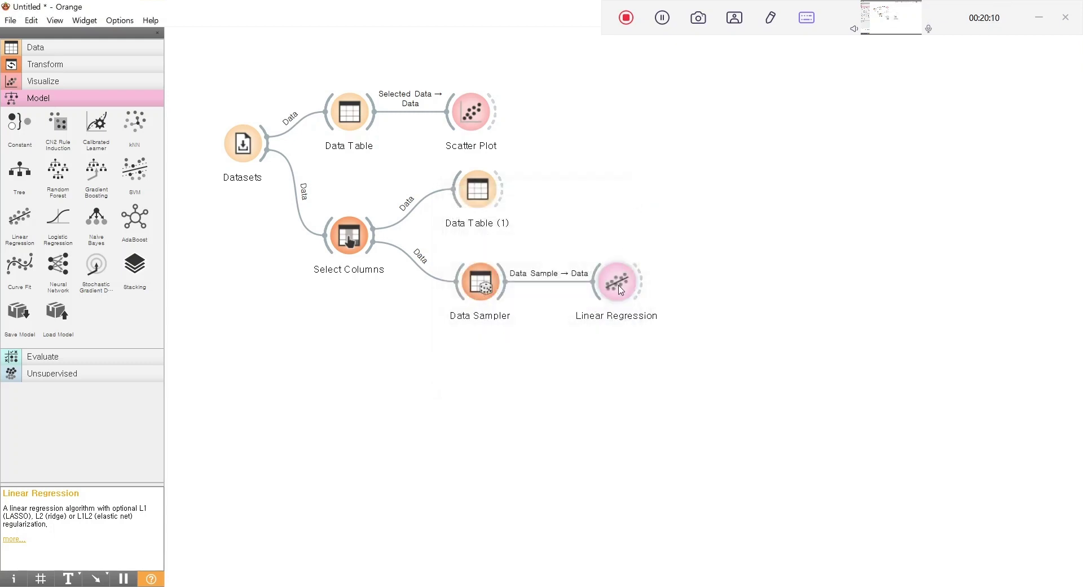
Move Linear Regression above Data Sampler's level, add a Predictions widget, and connect the regression model to its Predictors input.
drag(621, 291, 632, 257)
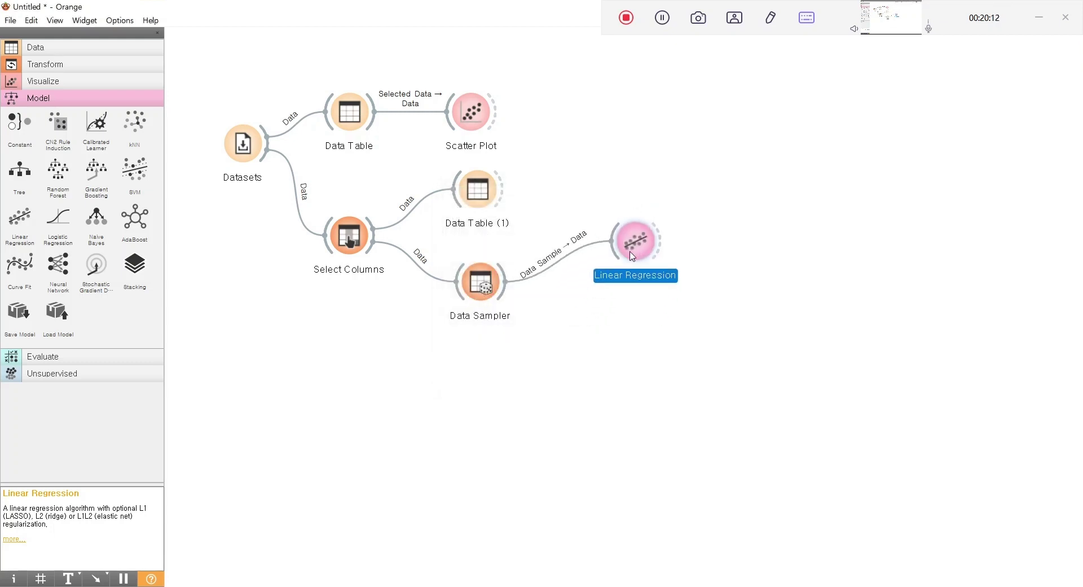
click(66, 357)
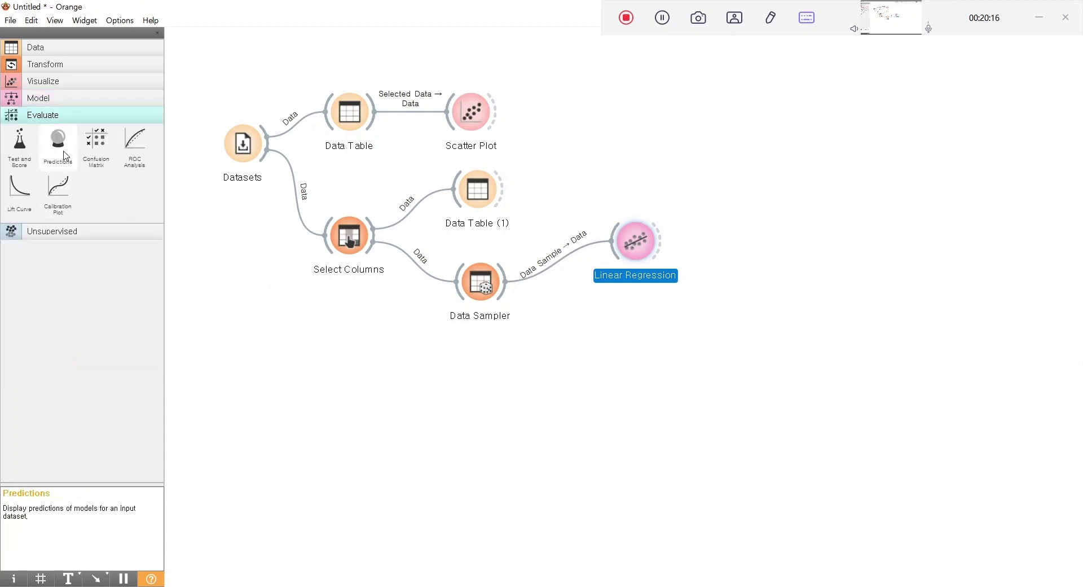
drag(65, 156, 755, 278)
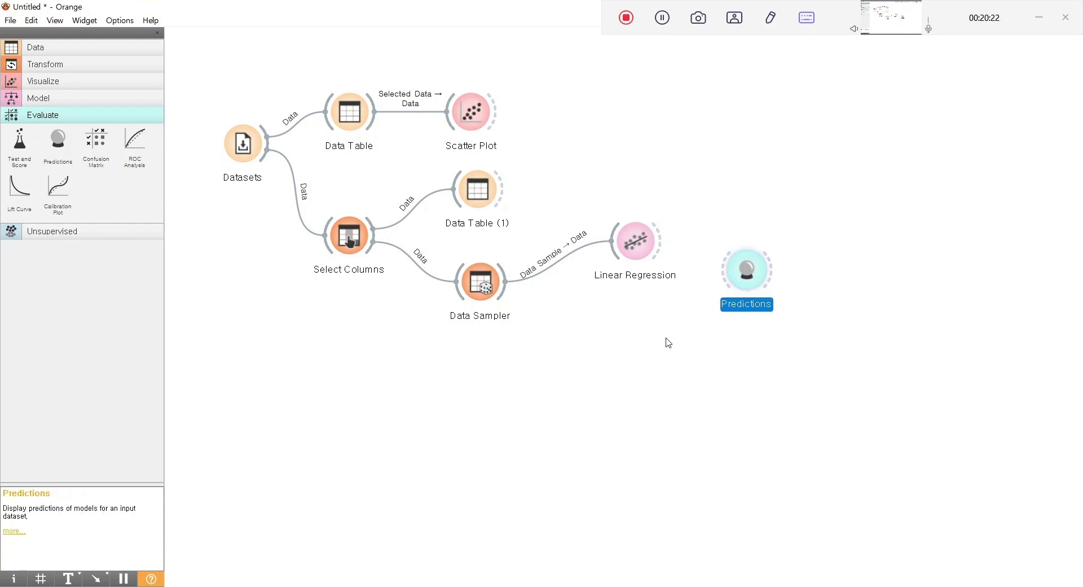
drag(661, 241, 759, 285)
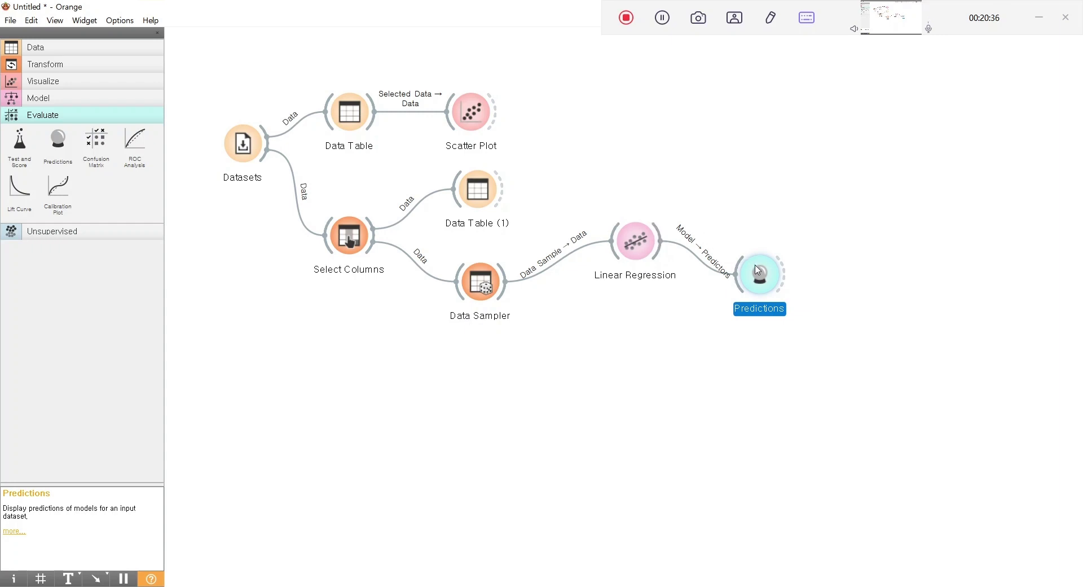
Move Predictions lower on the canvas and connect Data Sampler's Data Sample output to its Data input.
mouse_move(761, 287)
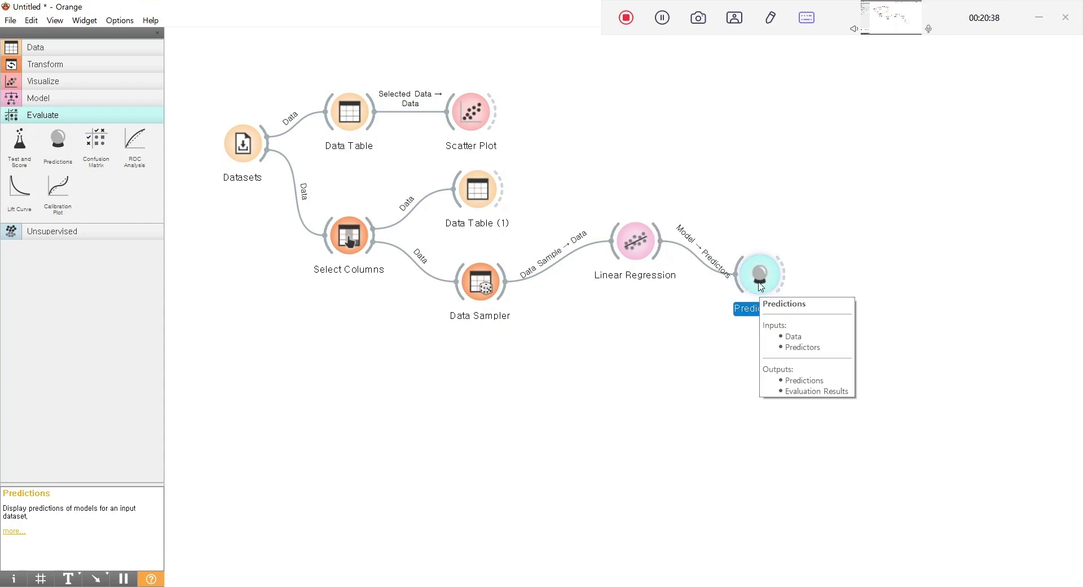
drag(761, 287, 761, 328)
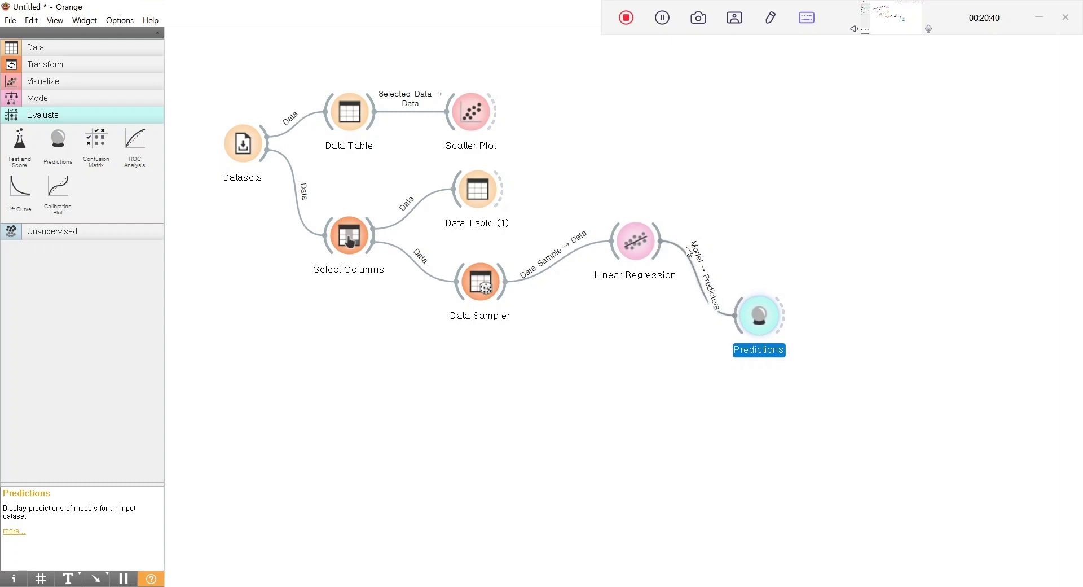
drag(509, 293, 734, 319)
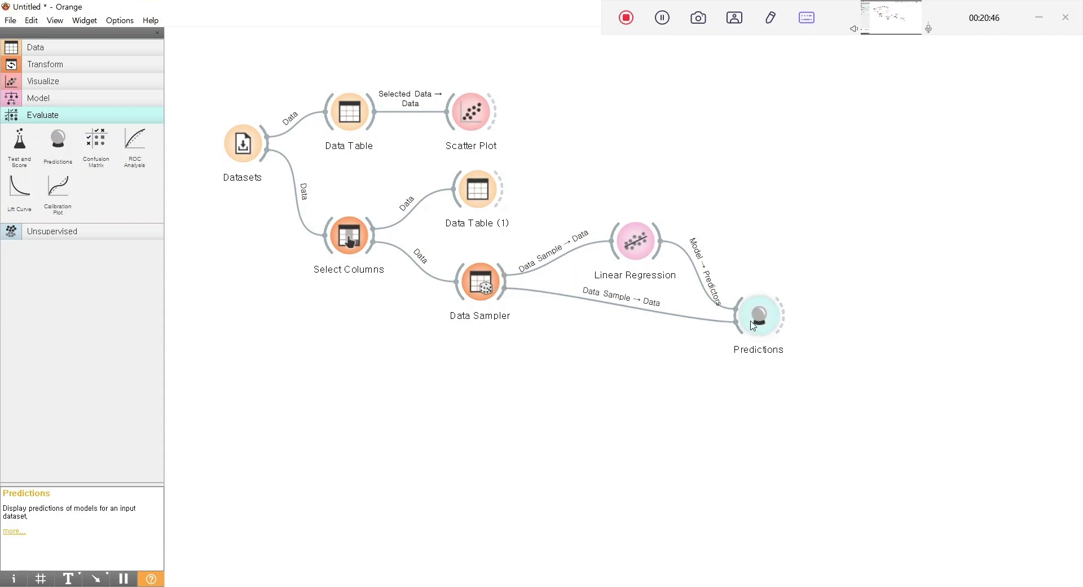
Change the link between Data Sampler and Predictions so that the Remaining Data output feeds the Data input.
mouse_move(752, 325)
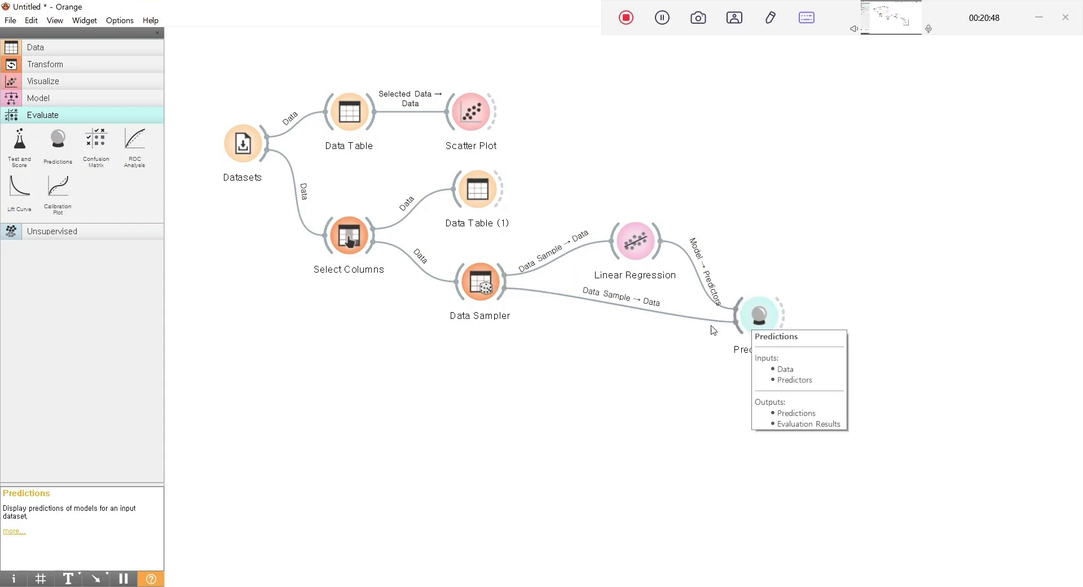
double_click(632, 312)
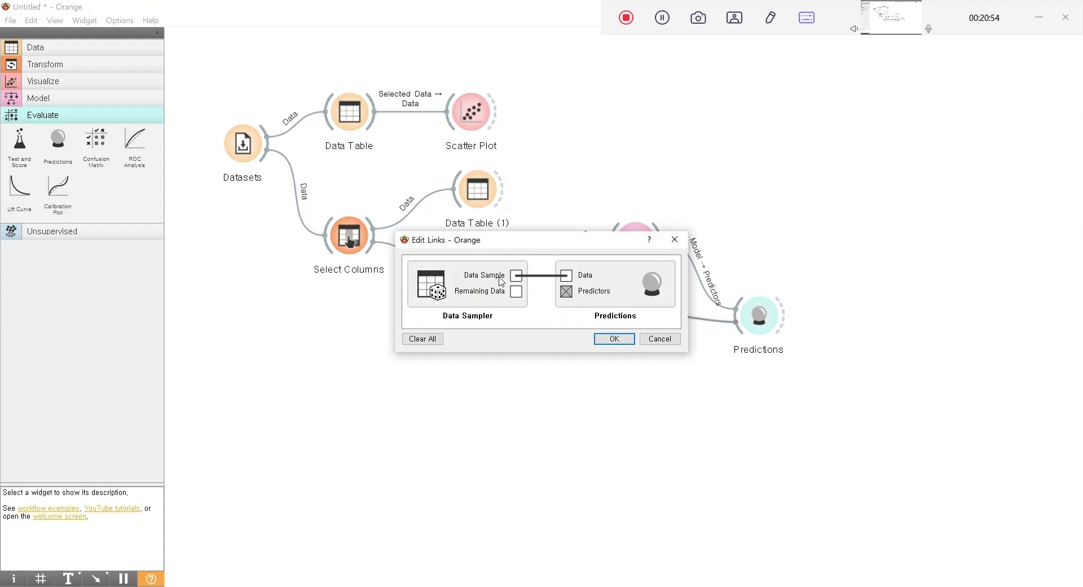
drag(516, 291, 573, 285)
click(615, 339)
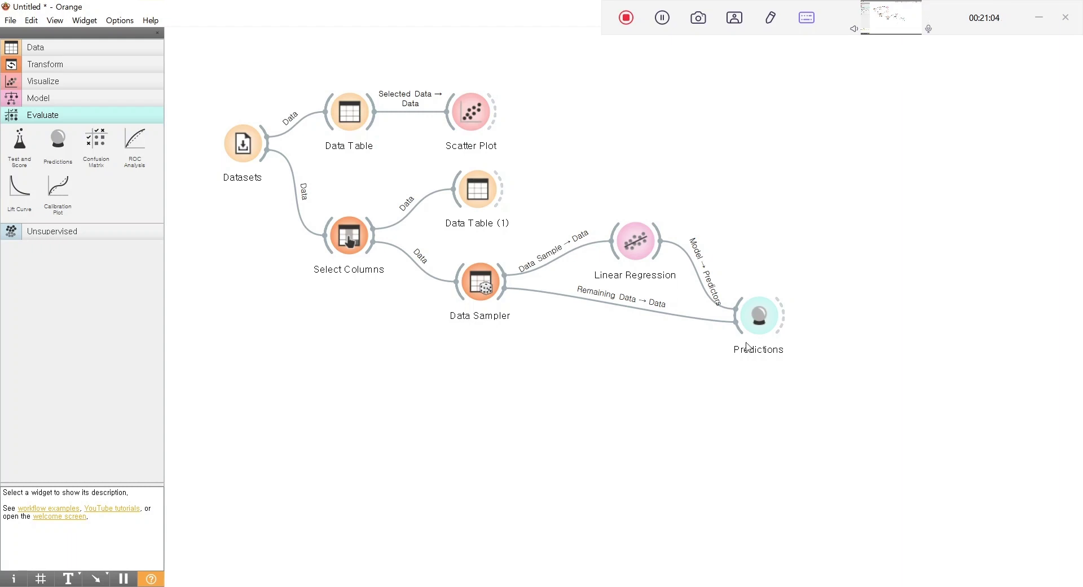
Open the Predictions results, widen the Shucked weight column, compare its values with the Linear Regression predictions and error scores, and close the window.
mouse_move(760, 323)
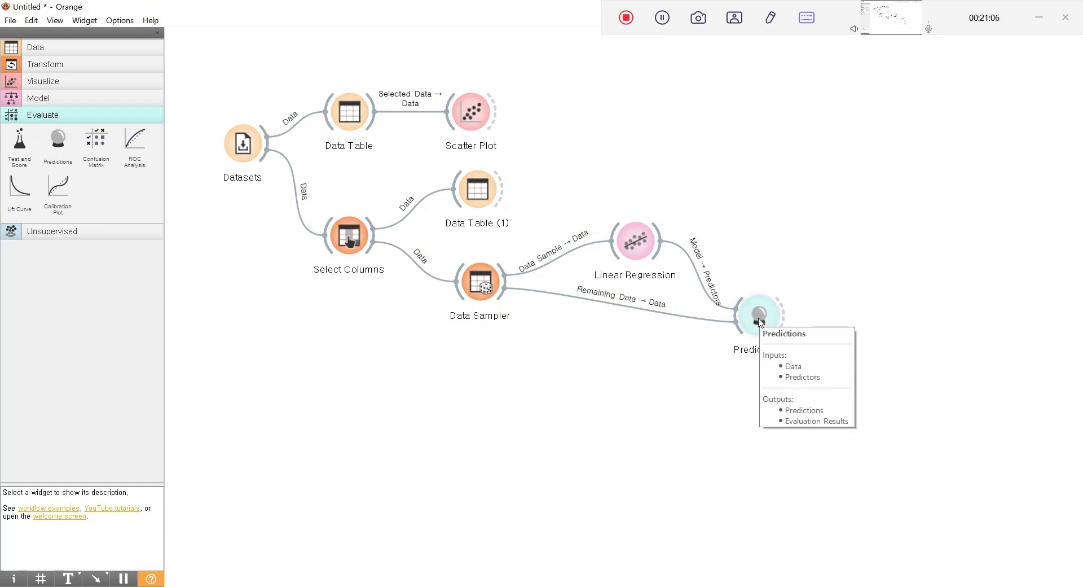
double_click(759, 316)
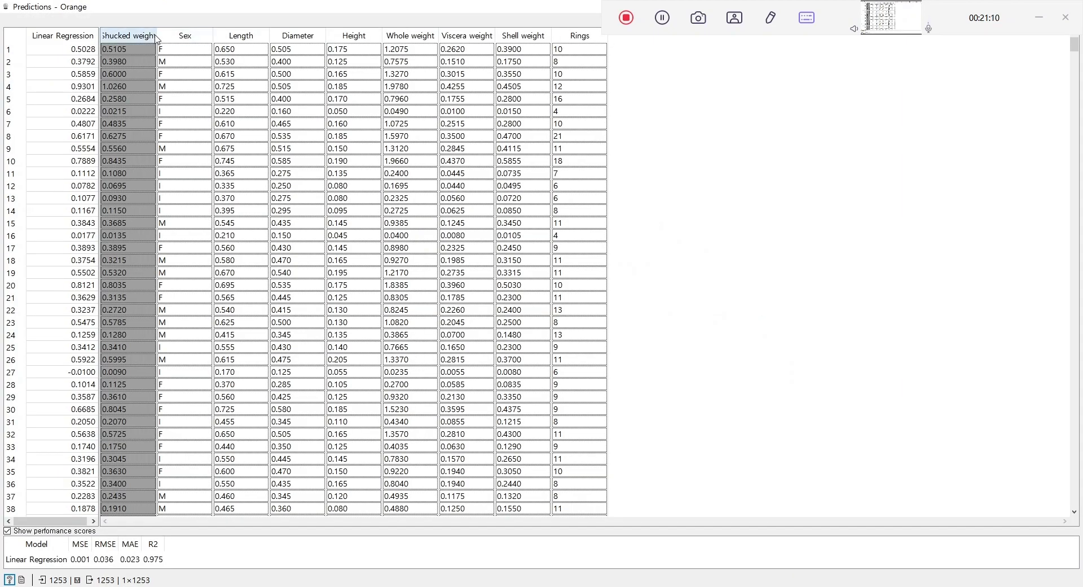
drag(156, 38, 217, 39)
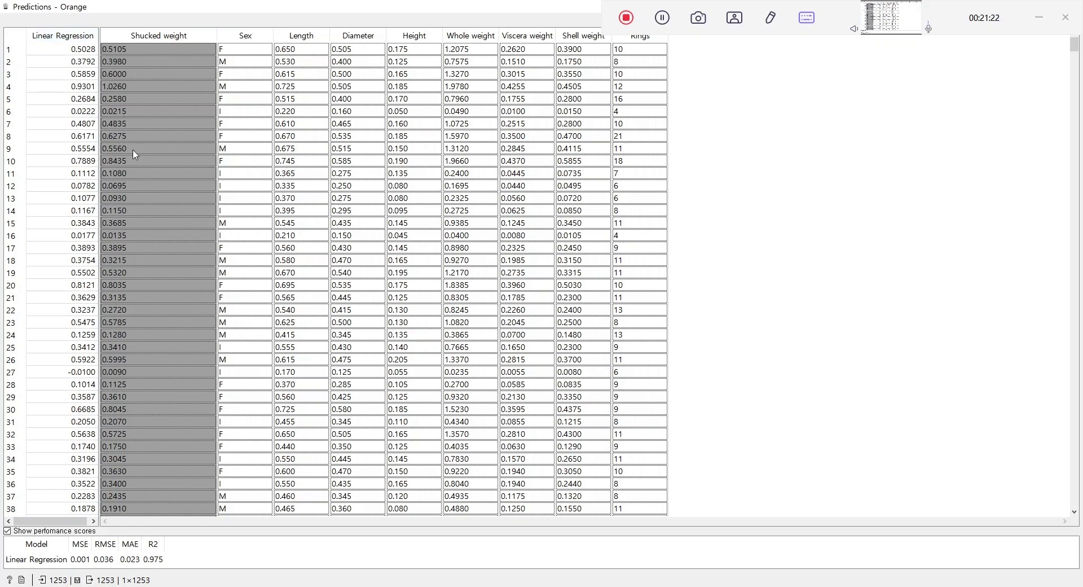
scroll(136, 154, down, 4)
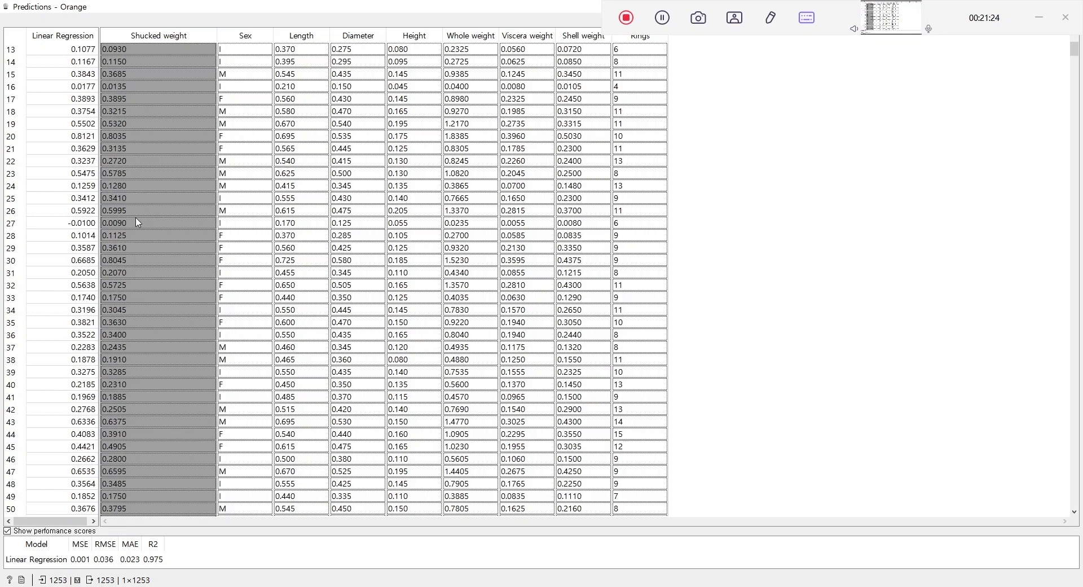
scroll(105, 229, up, 1)
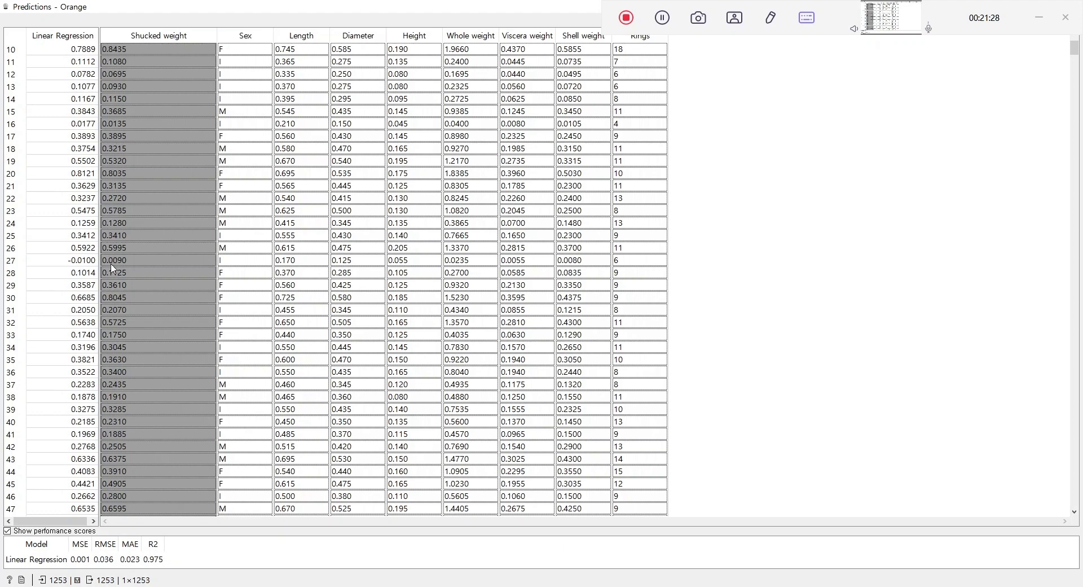
scroll(113, 271, down, 9)
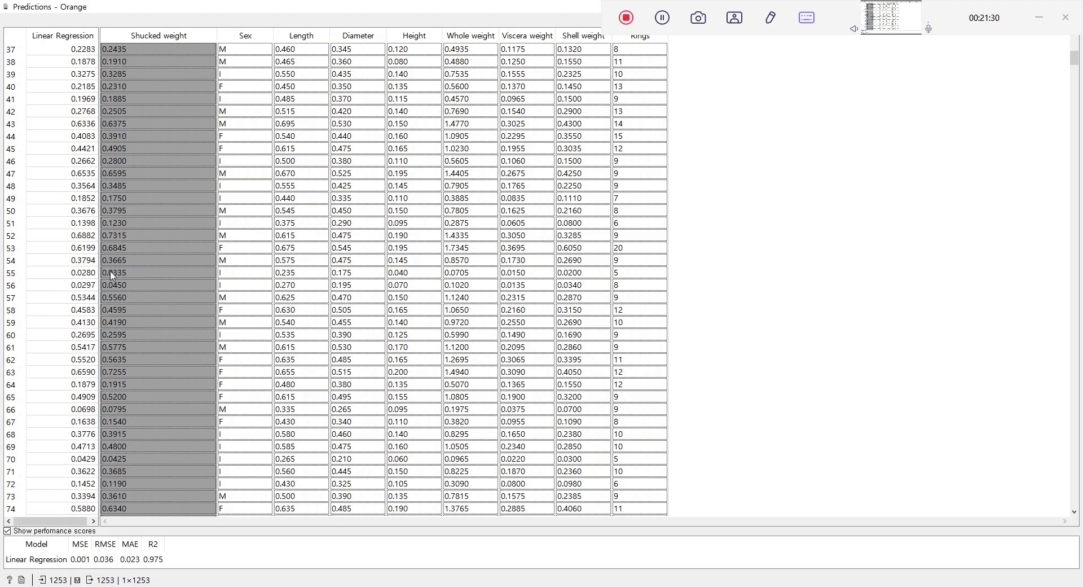
scroll(113, 275, down, 4)
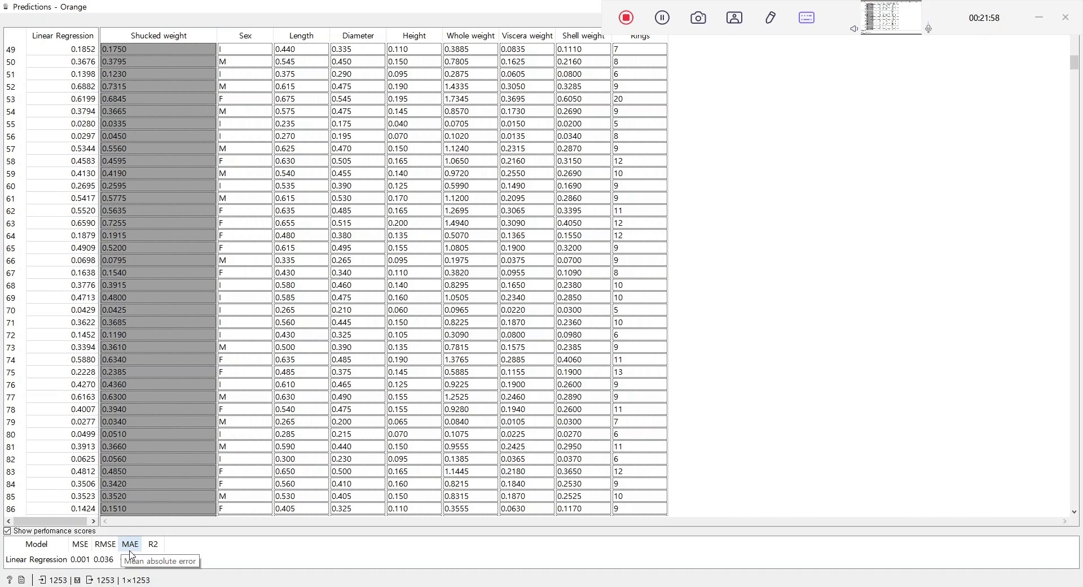
drag(506, 6, 418, 91)
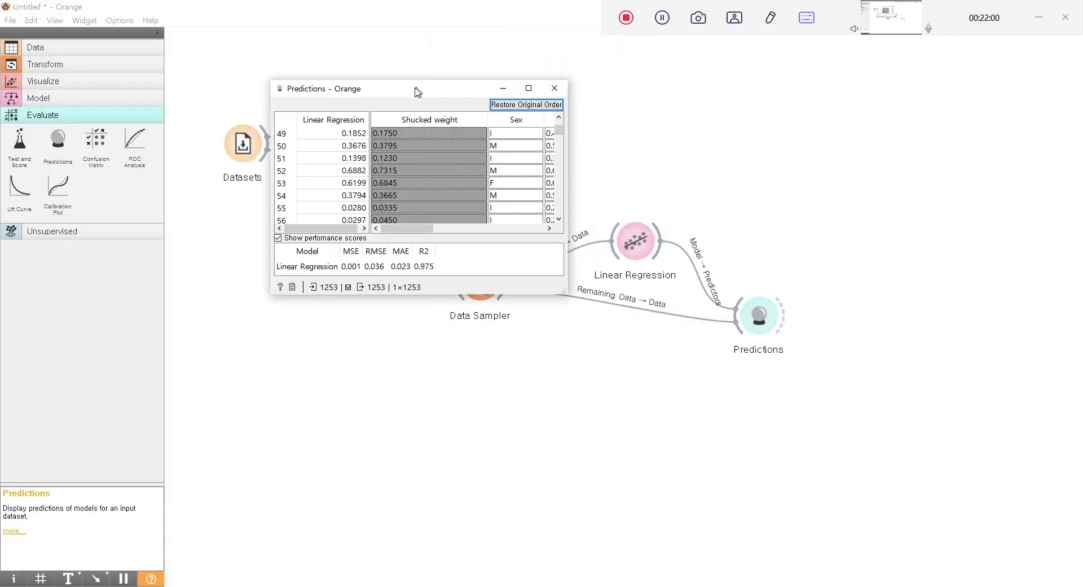
click(554, 97)
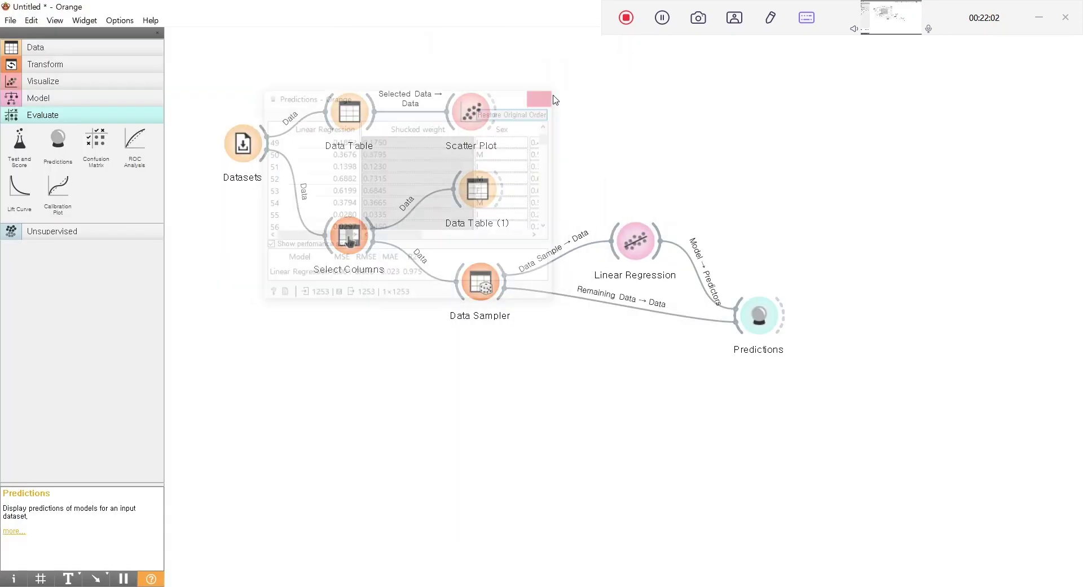